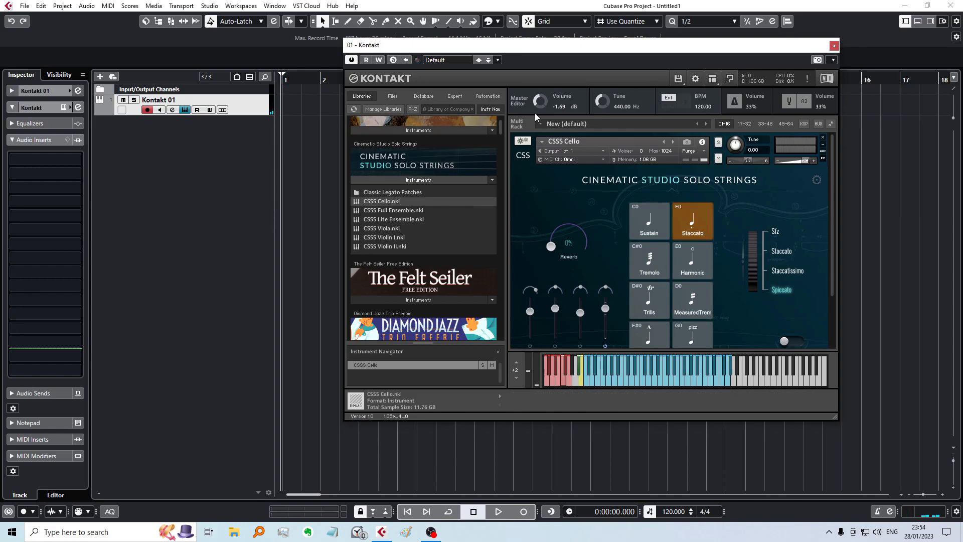
# Step: Duplicate the Kontakt 01 track and set the Tune of the copy's CSSS Cello to -2.00
pyautogui.rightClick(194, 107)
pyautogui.click(213, 139)
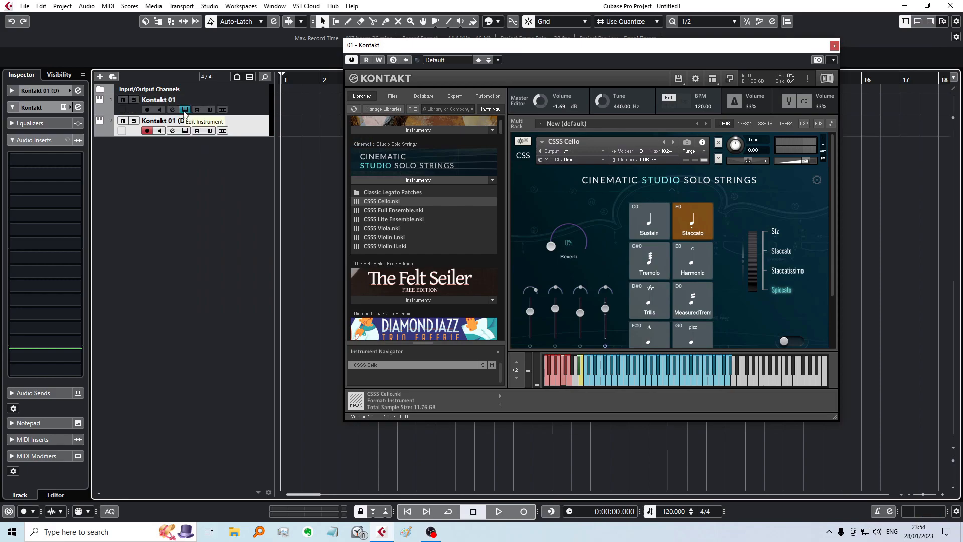
pyautogui.click(185, 130)
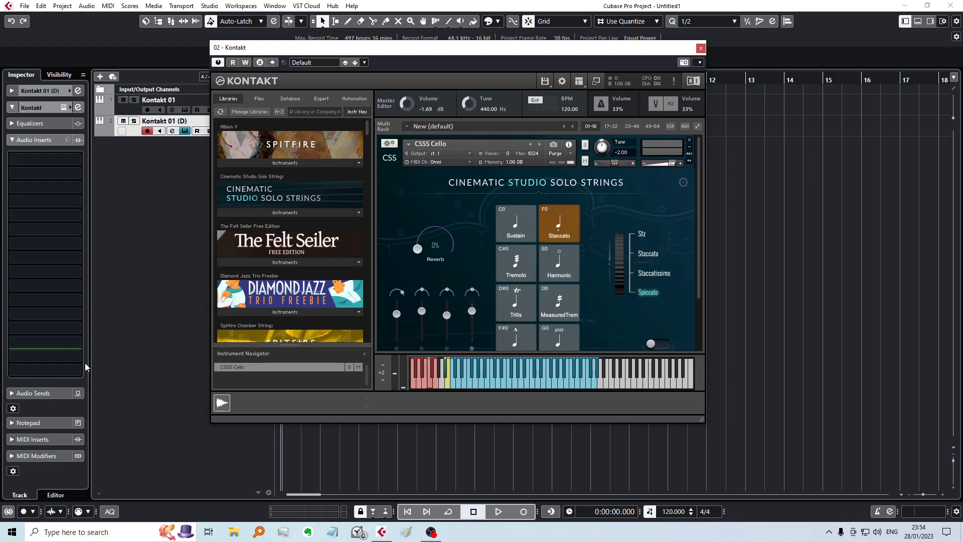
# Step: Show the duplicated track's MIDI Modifiers and review which inspector sections are enabled
pyautogui.click(36, 455)
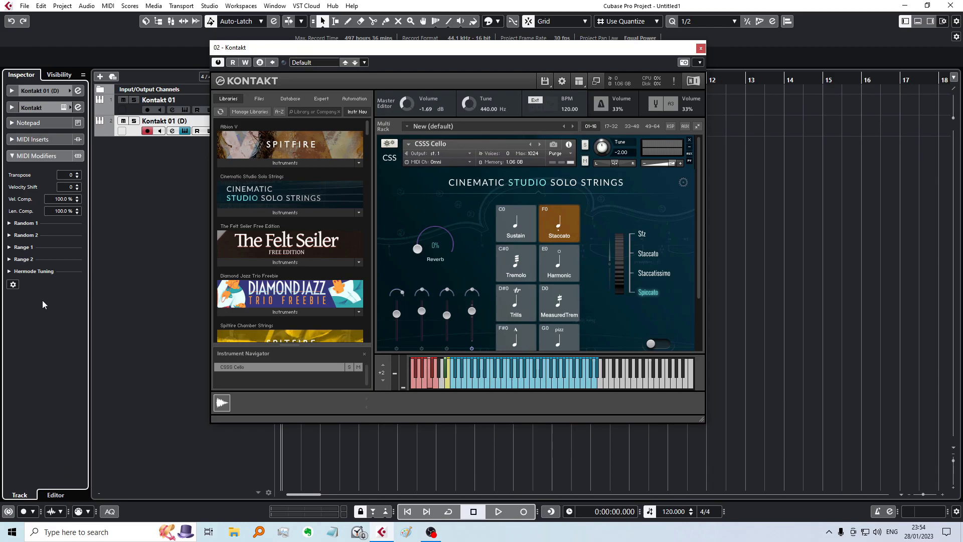
pyautogui.rightClick(13, 284)
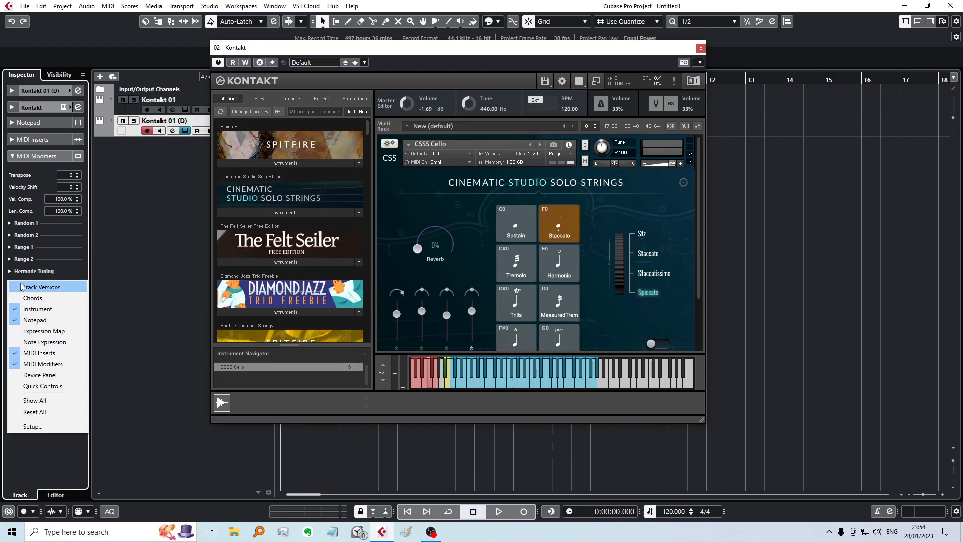
pyautogui.press('Escape')
pyautogui.click(12, 286)
pyautogui.click(1, 274)
pyautogui.click(15, 284)
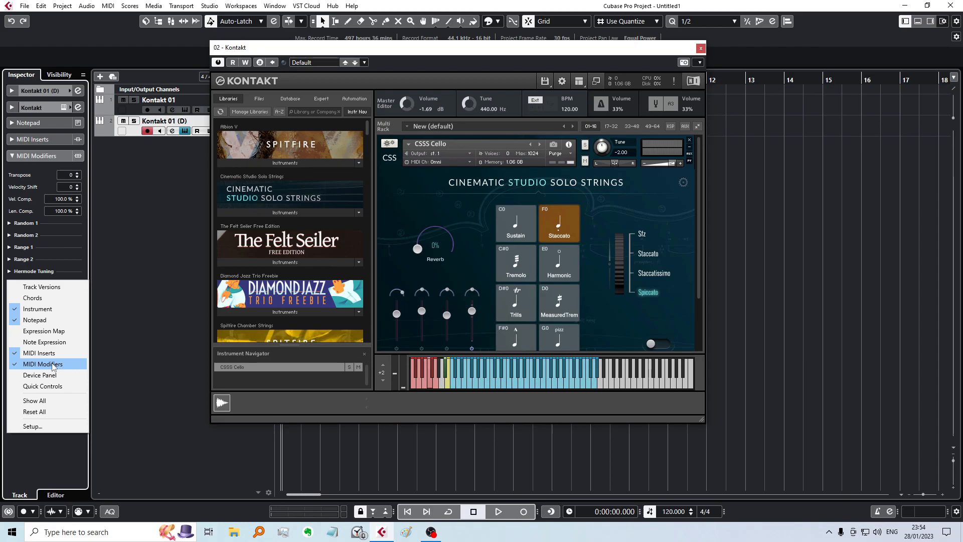
pyautogui.click(2, 253)
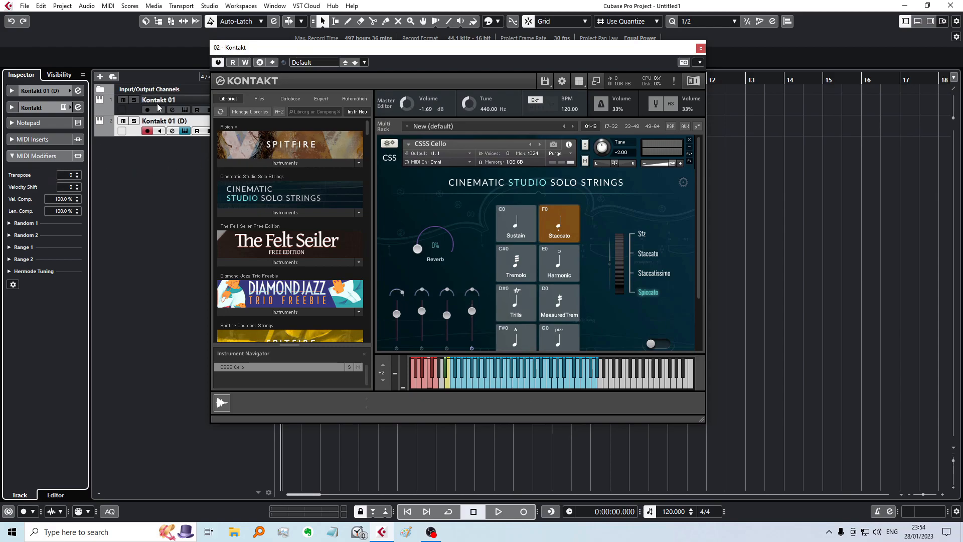
# Step: Listen to the detuned copy together with the original Kontakt 01 track, and reselect only the copy
pyautogui.scroll(2, 69, 177)
pyautogui.scroll(-2, 72, 177)
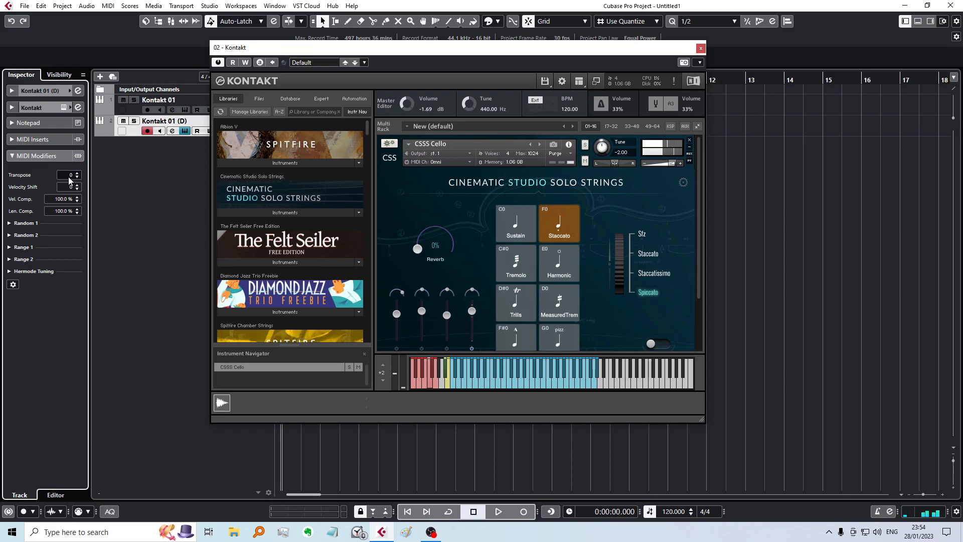
pyautogui.click(176, 100)
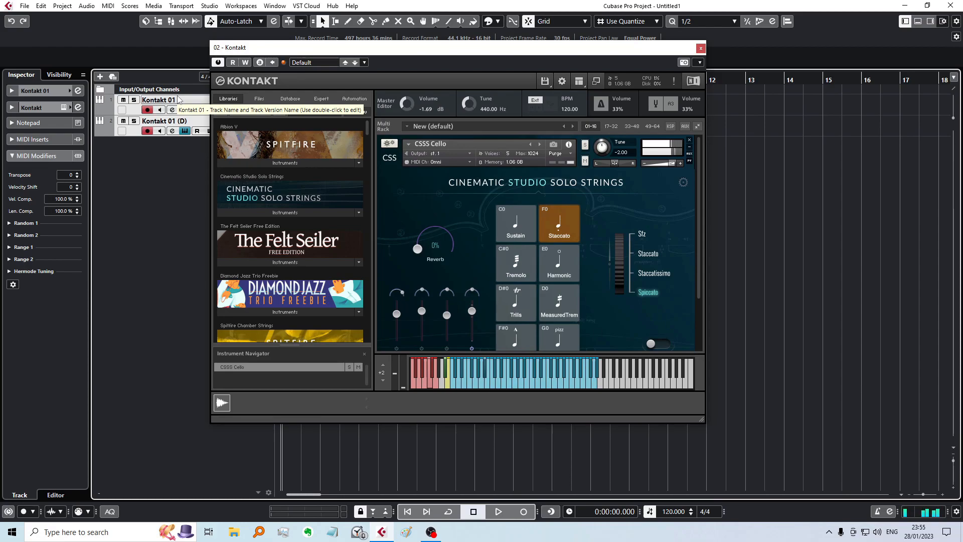
pyautogui.click(176, 126)
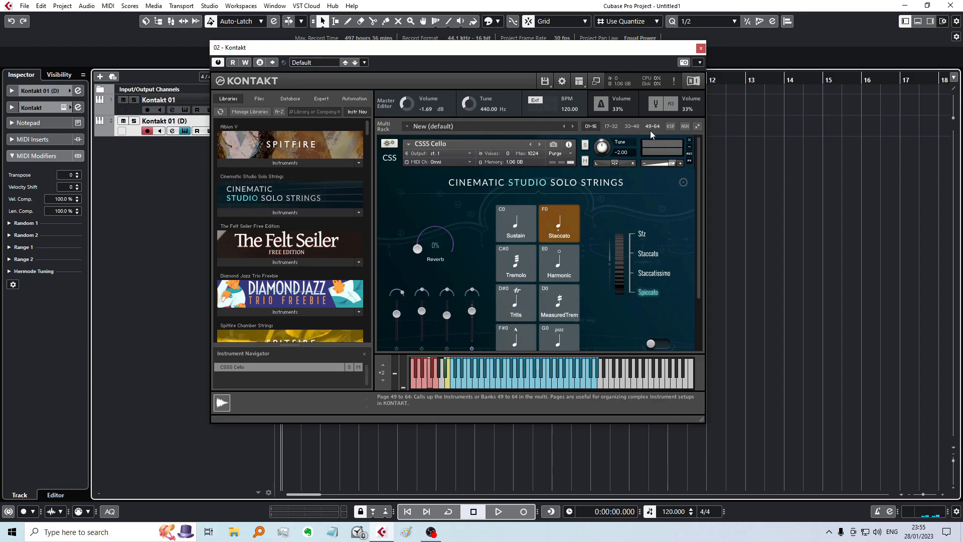
# Step: Set the duplicated track's MIDI Transpose to 2 and select both Kontakt tracks for layered playing
pyautogui.click(184, 131)
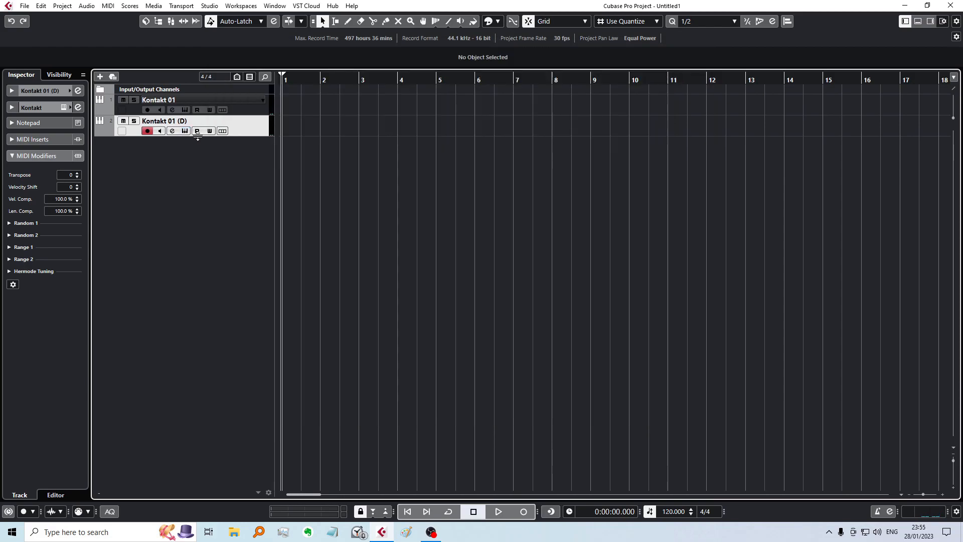
pyautogui.click(184, 130)
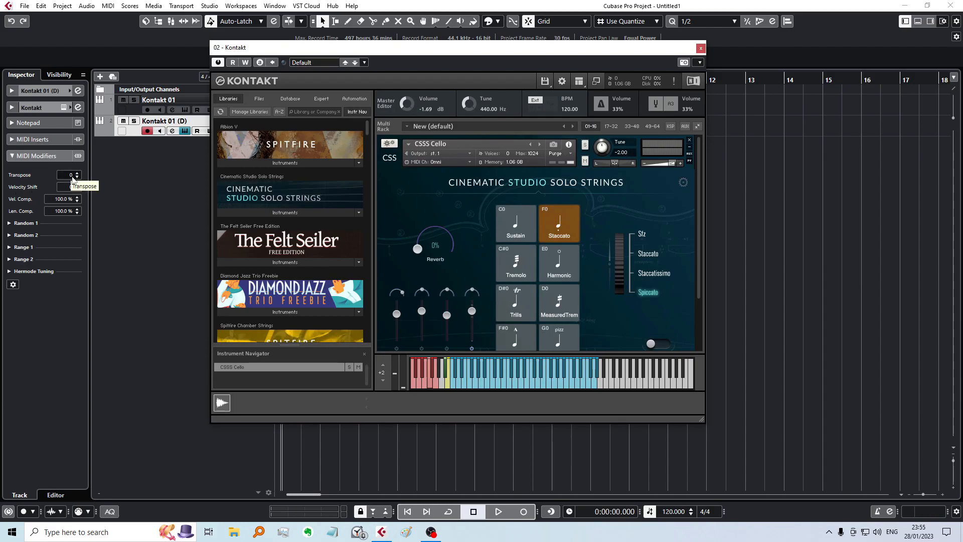
pyautogui.scroll(2, 69, 180)
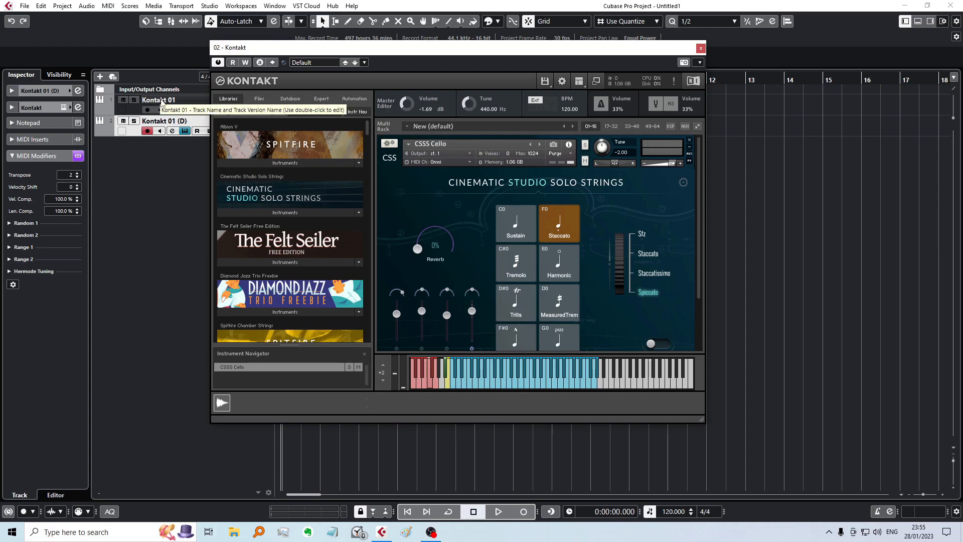
pyautogui.click(161, 102)
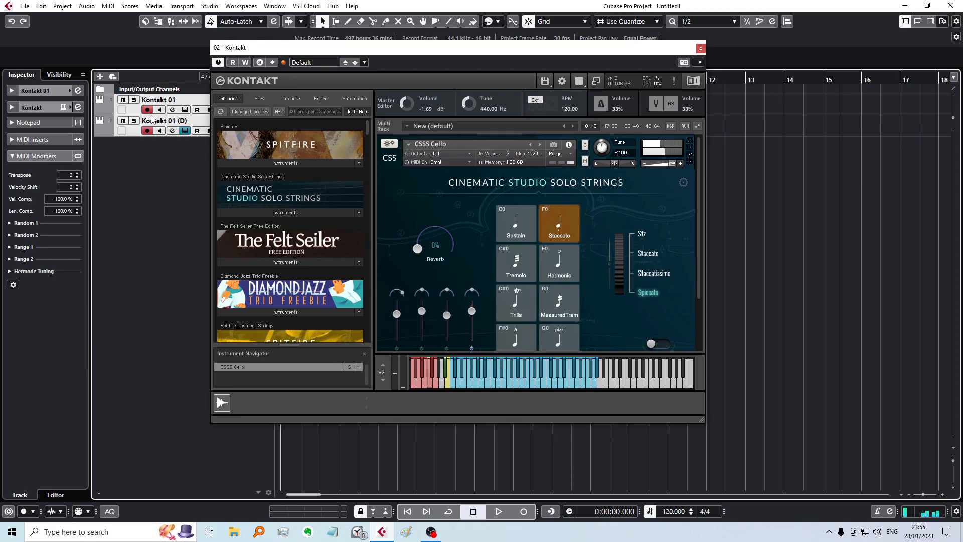
# Step: Raise the Kontakt master volume to 4.22 dB on both tracks and close the instrument windows
pyautogui.moveTo(427, 49); pyautogui.dragTo(570, 55)
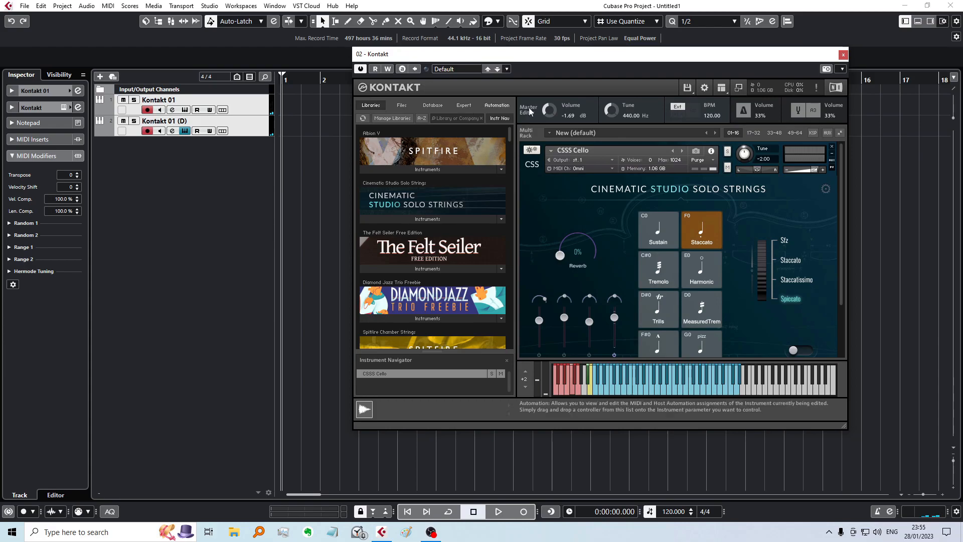
pyautogui.moveTo(549, 108); pyautogui.dragTo(541, 101)
pyautogui.click(184, 110)
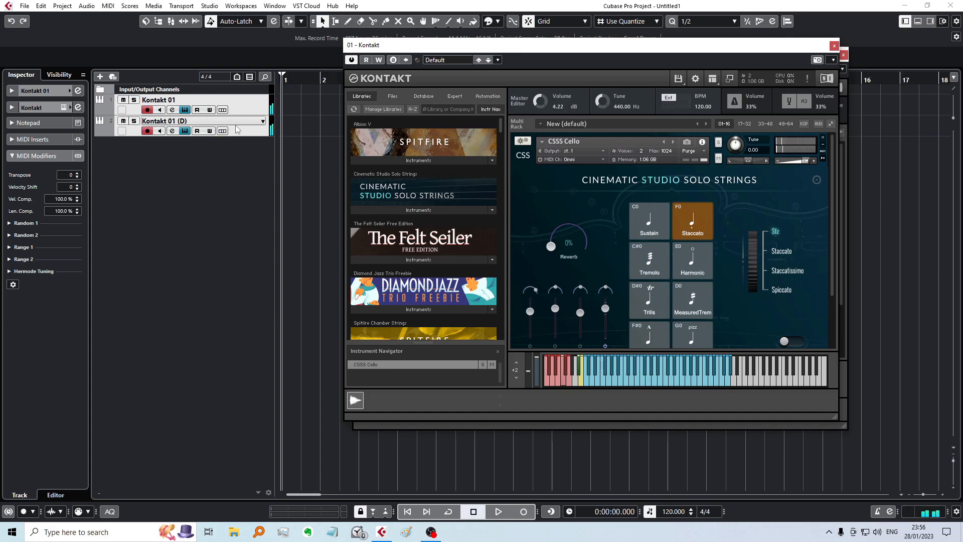
pyautogui.click(223, 123)
pyautogui.click(186, 131)
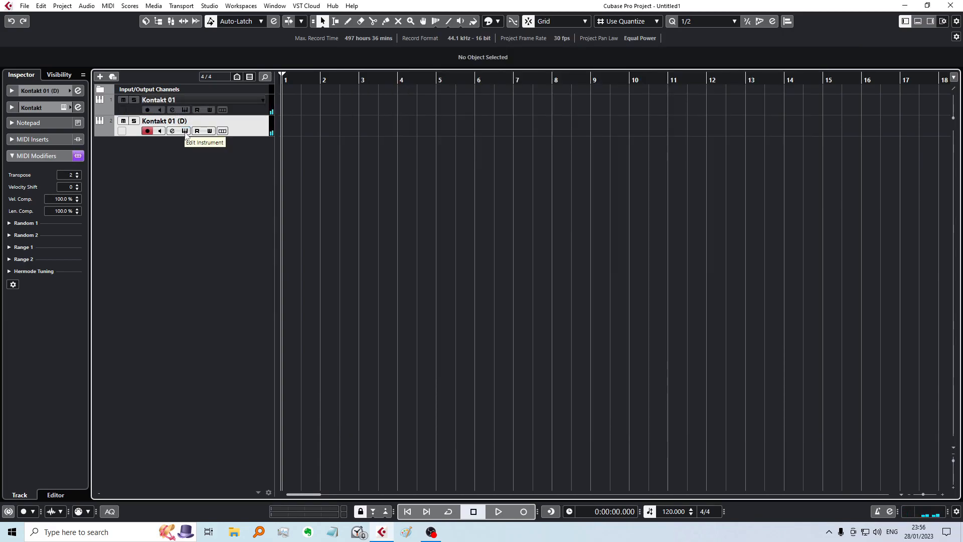
# Step: Set the second track's CSSS Cello Tune to 2.00 and its MIDI Transpose to -2
pyautogui.click(185, 131)
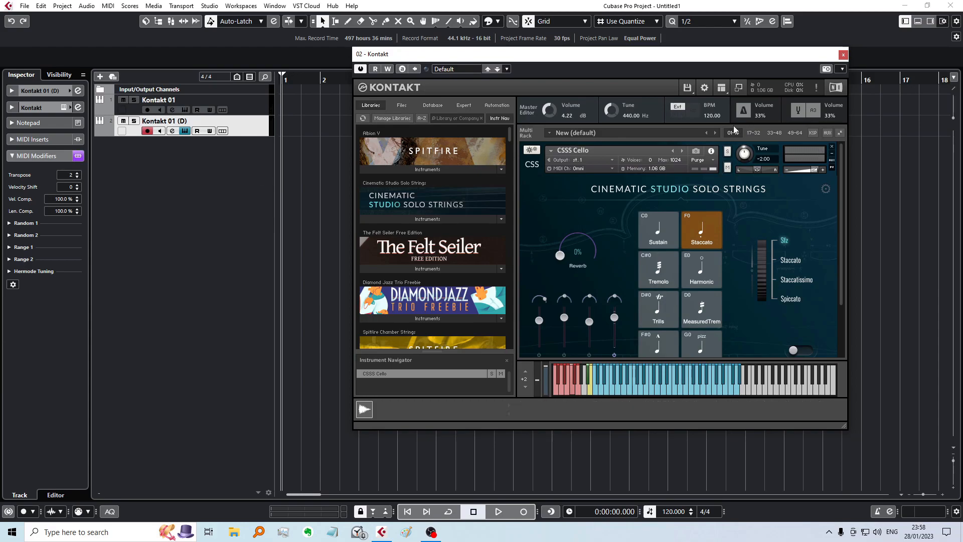
pyautogui.scroll(1, 744, 159)
pyautogui.moveTo(744, 154); pyautogui.dragTo(744, 160)
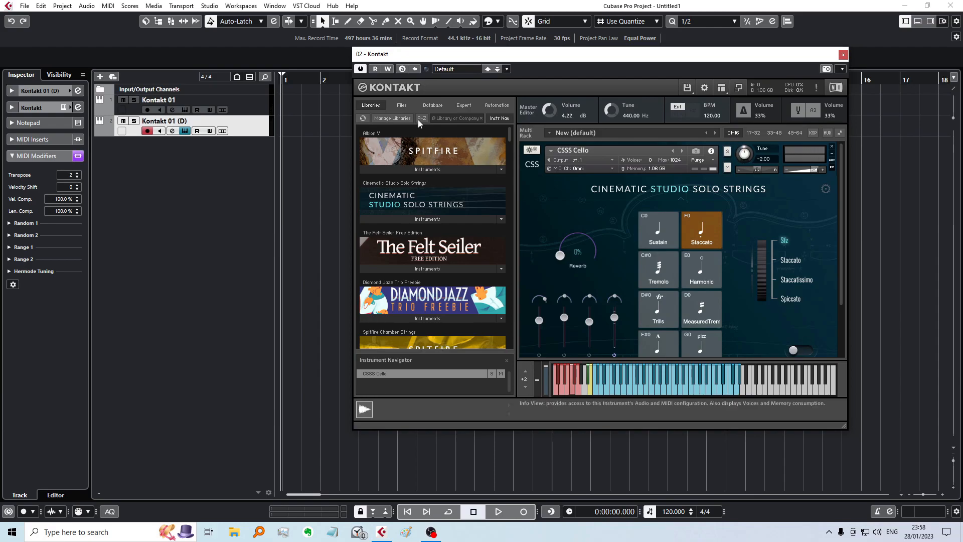
pyautogui.click(184, 131)
pyautogui.click(184, 131)
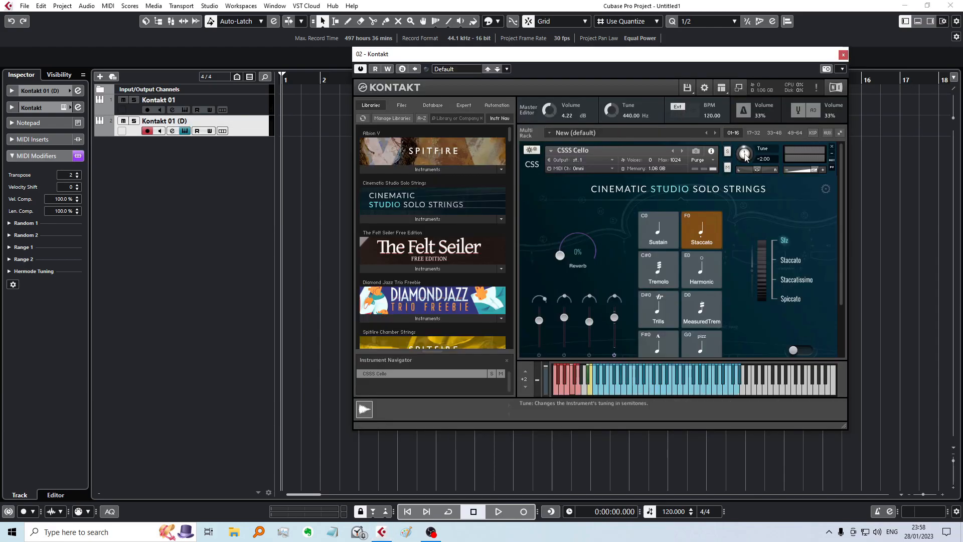
pyautogui.moveTo(745, 159); pyautogui.dragTo(749, 153)
pyautogui.scroll(-3, 72, 176)
pyautogui.scroll(-5, 744, 158)
pyautogui.scroll(4, 746, 156)
# Step: Duplicate the second Kontakt track and set the new copy's cello Tune to -2.00 and MIDI Transpose to 2
pyautogui.rightClick(200, 132)
pyautogui.click(215, 165)
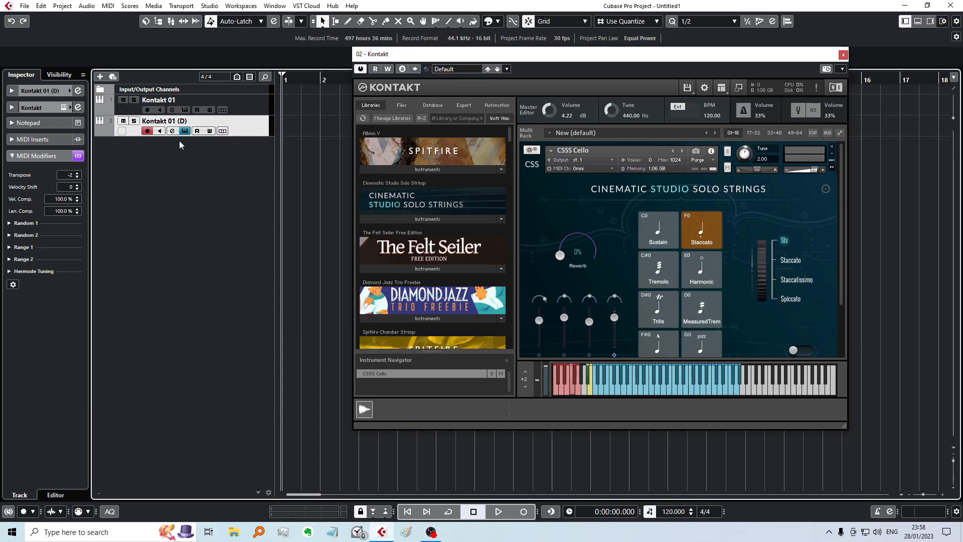
pyautogui.click(185, 130)
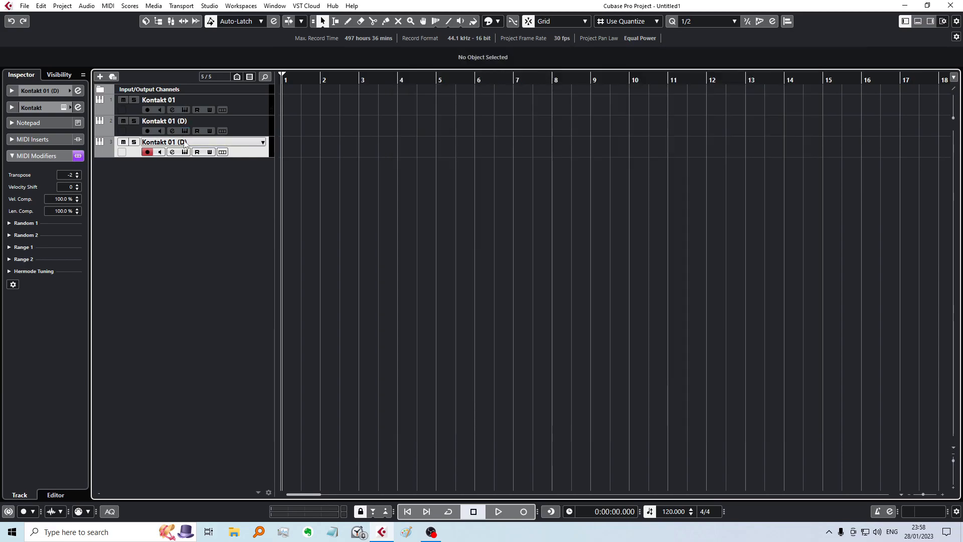
pyautogui.click(185, 152)
pyautogui.moveTo(613, 209); pyautogui.dragTo(610, 216)
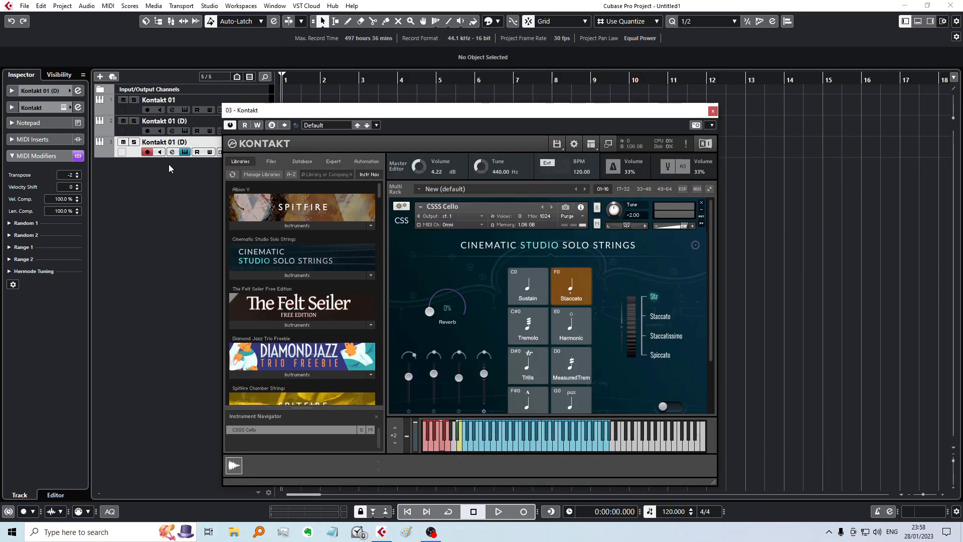
pyautogui.click(185, 152)
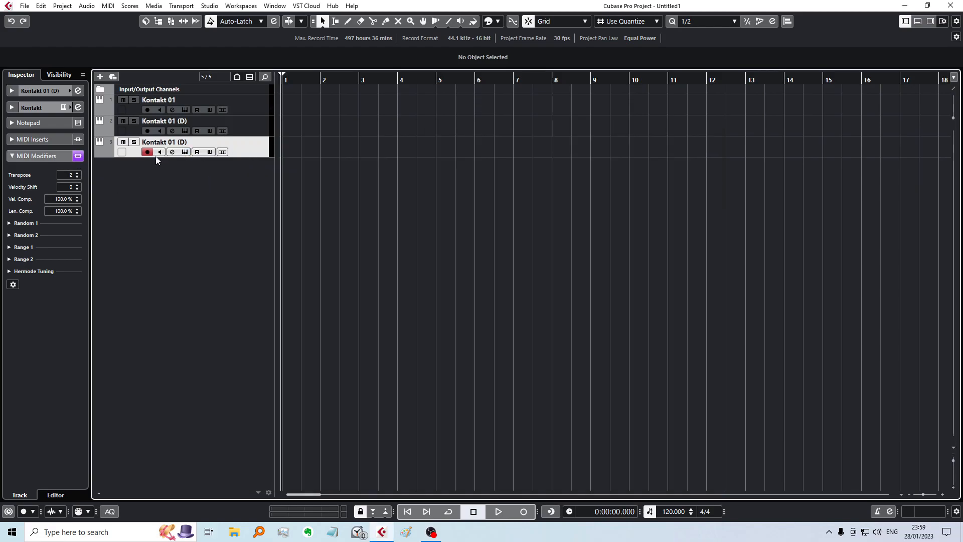
# Step: Check the cello Tune and MIDI Transpose settings of the third and second Kontakt tracks
pyautogui.click(184, 151)
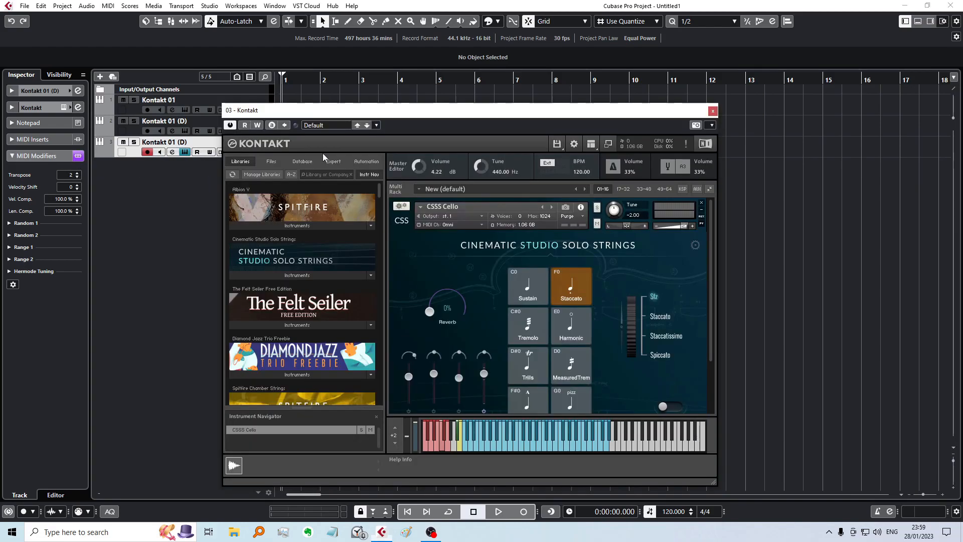
pyautogui.click(633, 213)
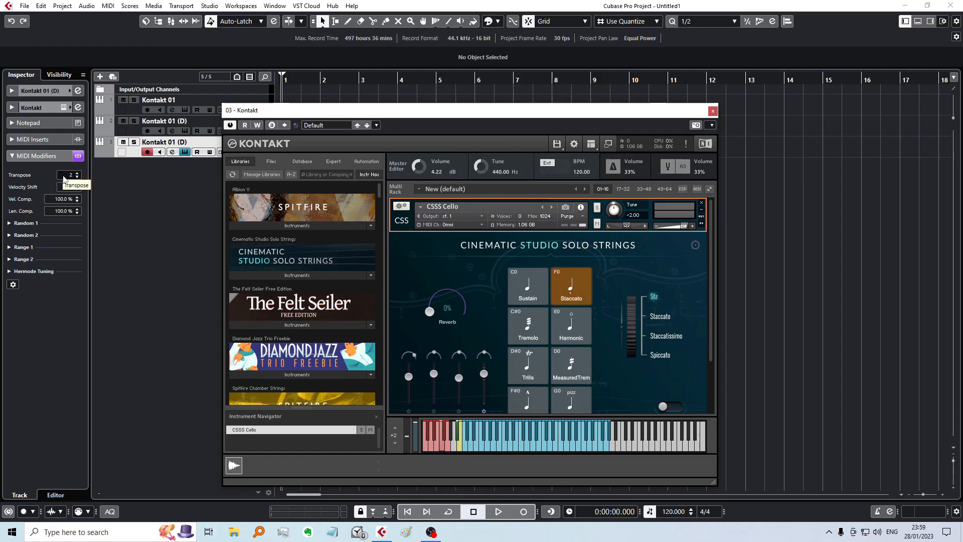
pyautogui.click(185, 152)
pyautogui.click(178, 123)
pyautogui.click(184, 131)
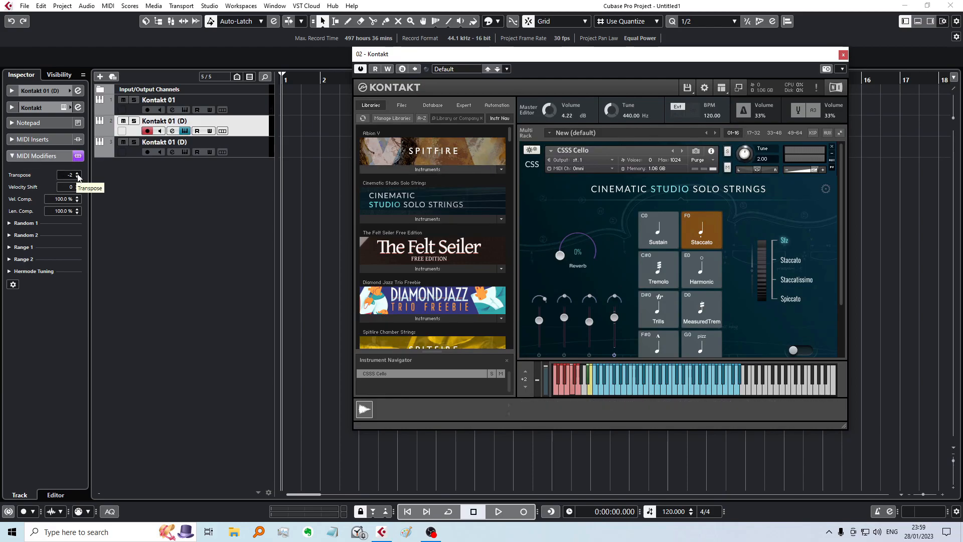
# Step: Select all three Kontakt tracks to hear them layered, and compare with the original Kontakt 01 alone
pyautogui.click(187, 144)
pyautogui.keyDown('shift'); pyautogui.click(178, 101); pyautogui.keyUp('shift')
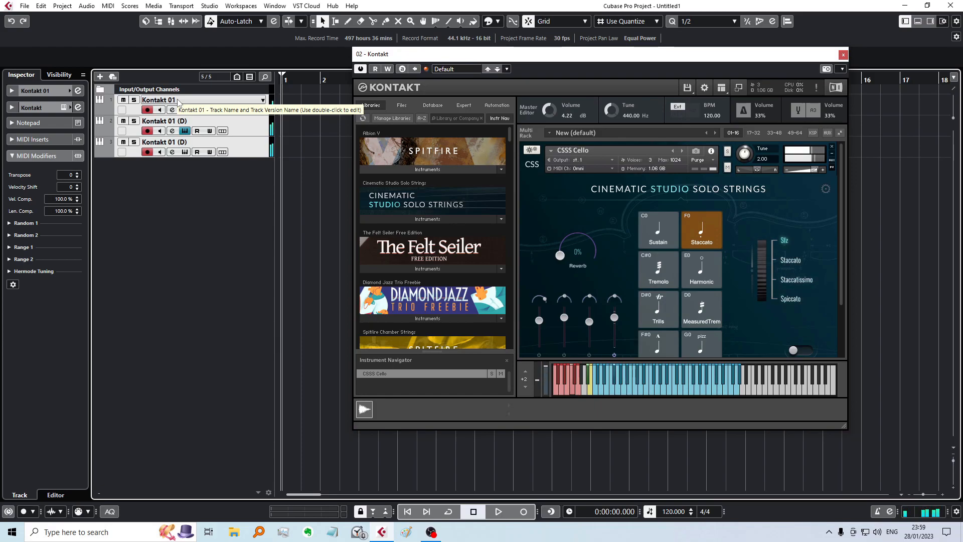
pyautogui.click(178, 101)
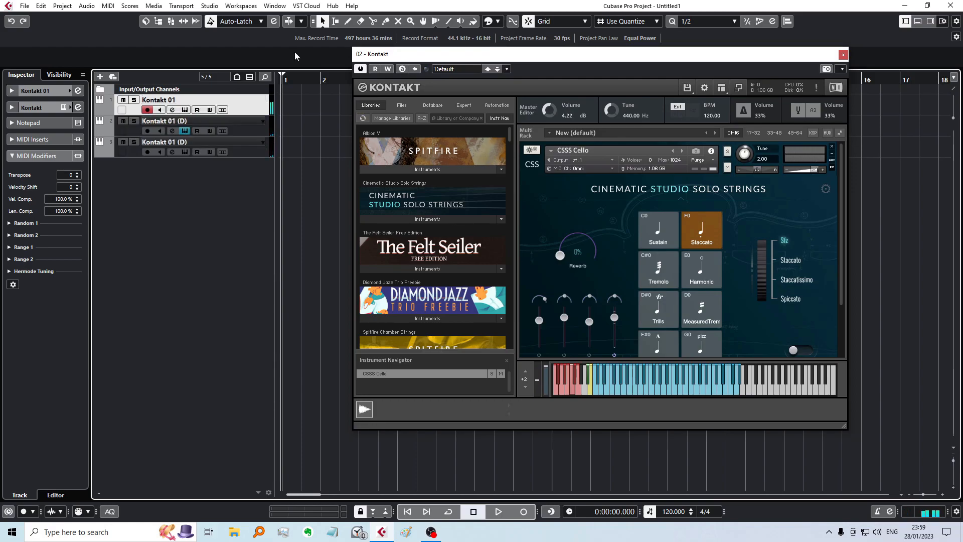
# Step: On the second track's CSSS Cello, enable the Close, Main and Room microphones and disable Mix
pyautogui.click(184, 131)
pyautogui.click(183, 131)
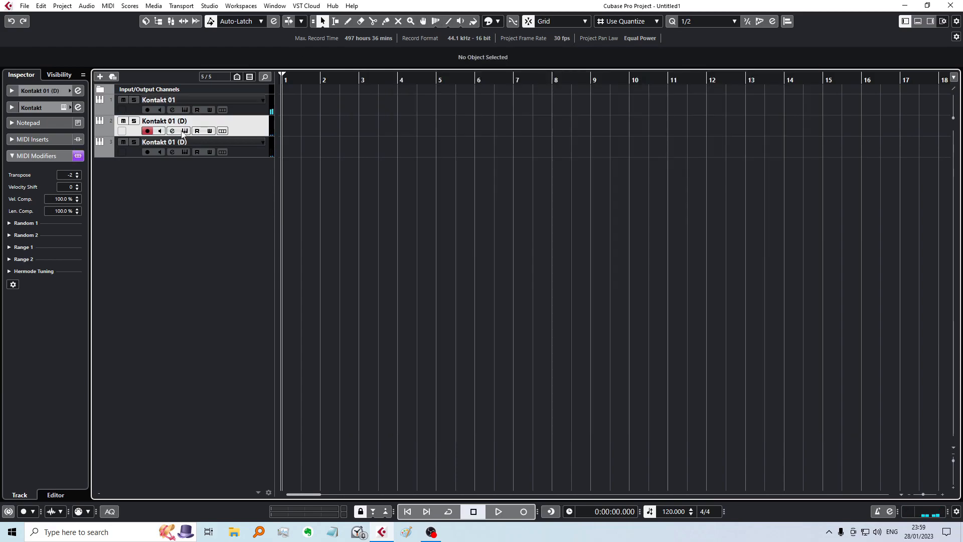
pyautogui.scroll(-3, 836, 313)
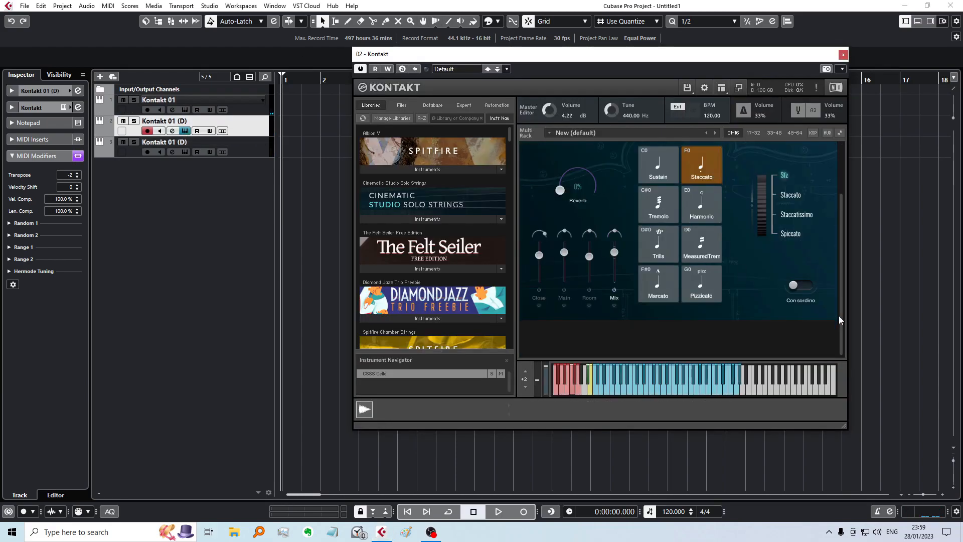
pyautogui.click(185, 131)
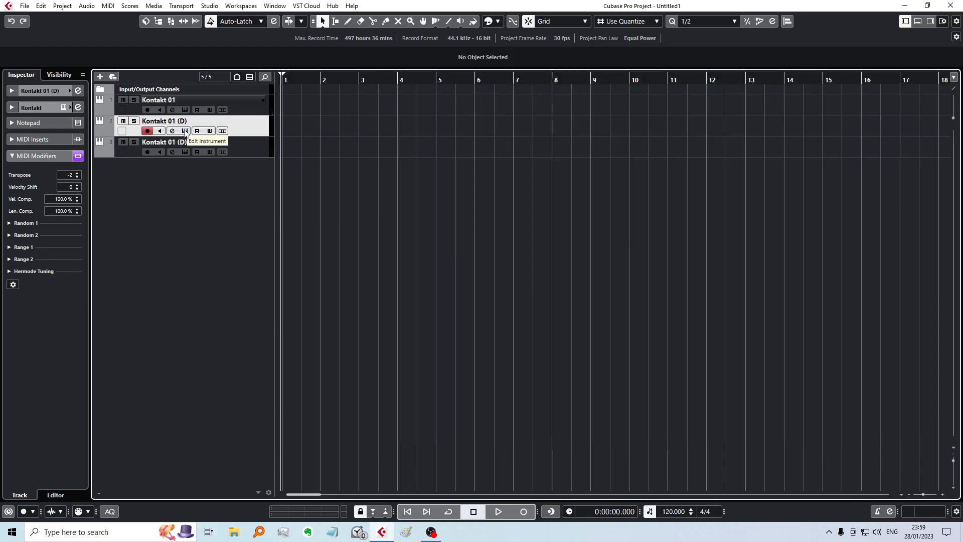
pyautogui.click(185, 131)
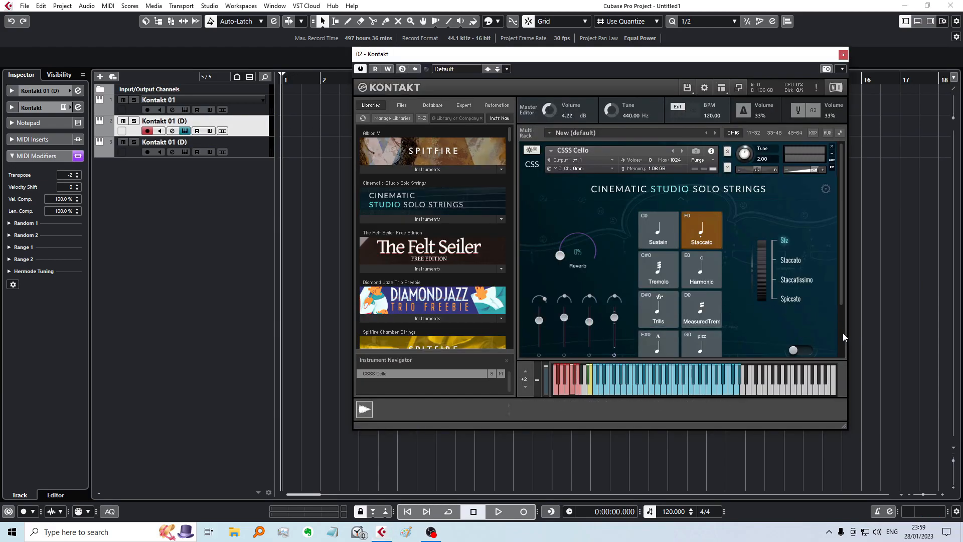
pyautogui.scroll(-3, 843, 333)
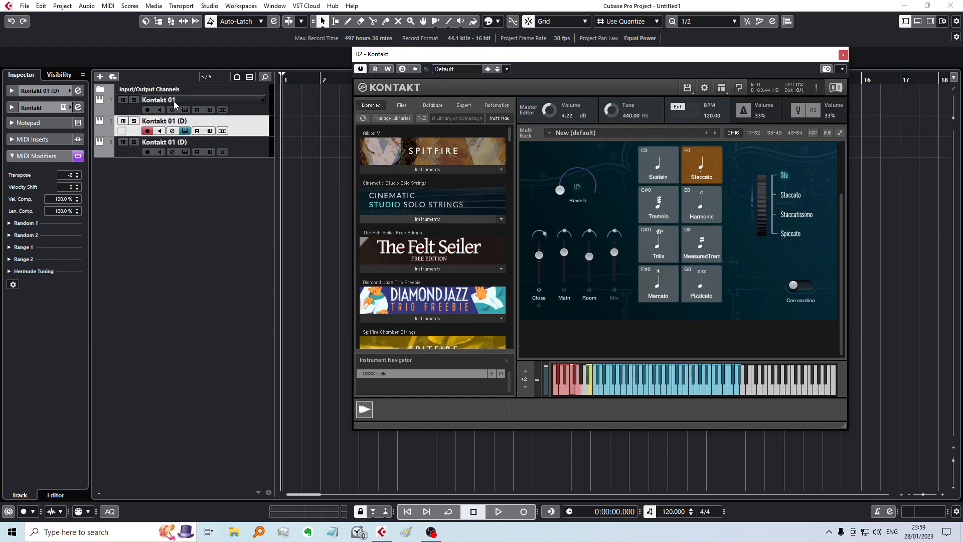
# Step: On the original Kontakt 01 track's CSSS Cello, enable the Close, Main and Room microphones and disable Mix
pyautogui.click(185, 110)
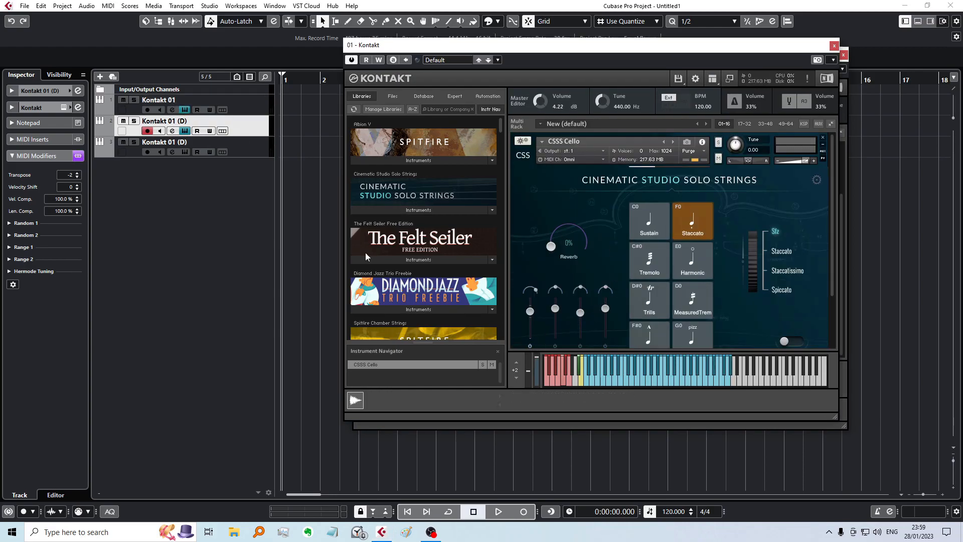
pyautogui.scroll(-2, 573, 242)
# Step: Switch the third Kontakt track's CSSS Cello from the Mix microphone to Close
pyautogui.click(184, 152)
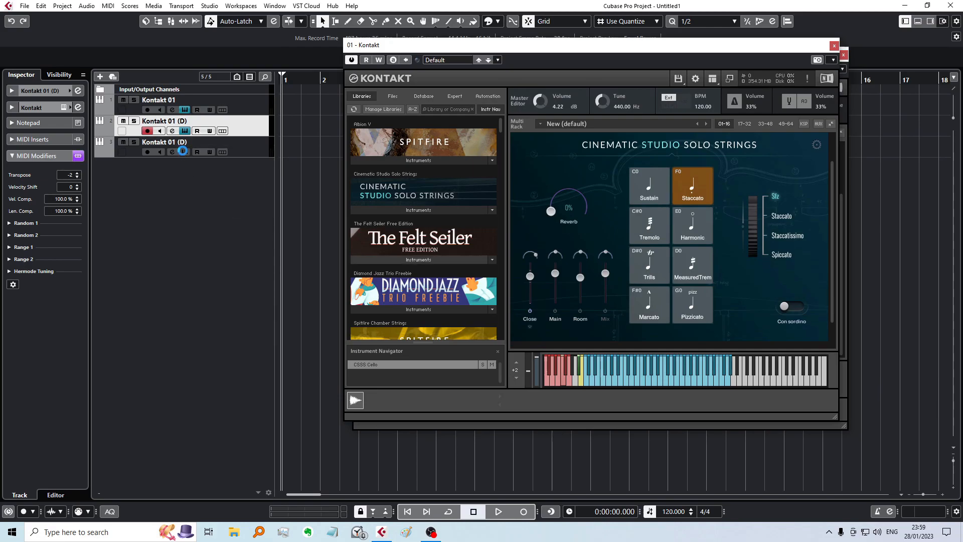
pyautogui.scroll(-3, 407, 353)
pyautogui.click(407, 353)
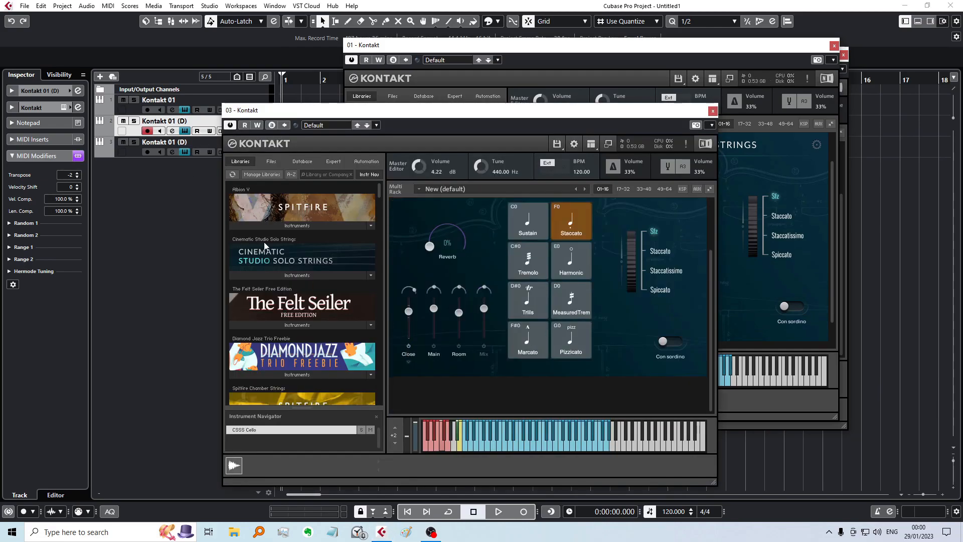
# Step: Select all three Kontakt tracks to hear them layered, and review the CSSS Cello settings in the open Kontakt instances
pyautogui.click(167, 104)
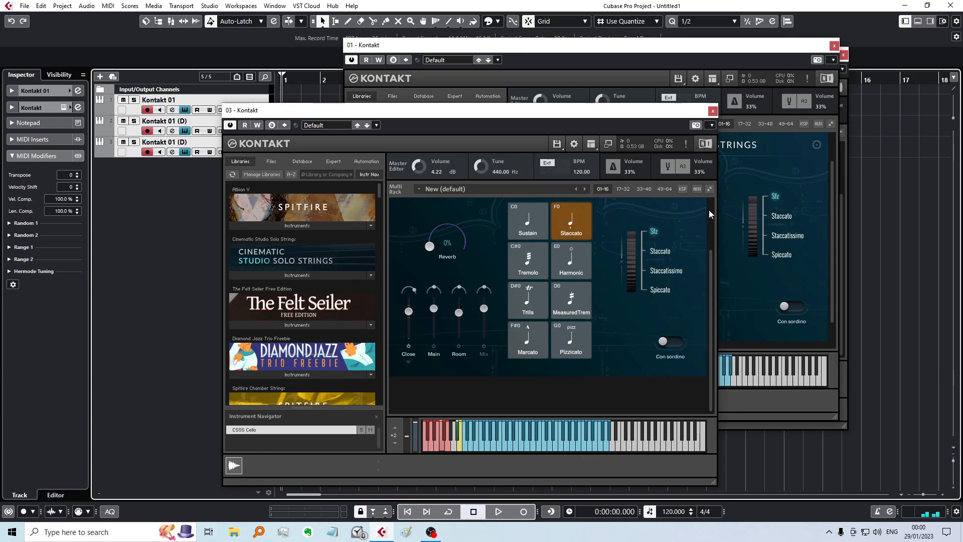
pyautogui.scroll(2, 710, 212)
pyautogui.scroll(-2, 710, 240)
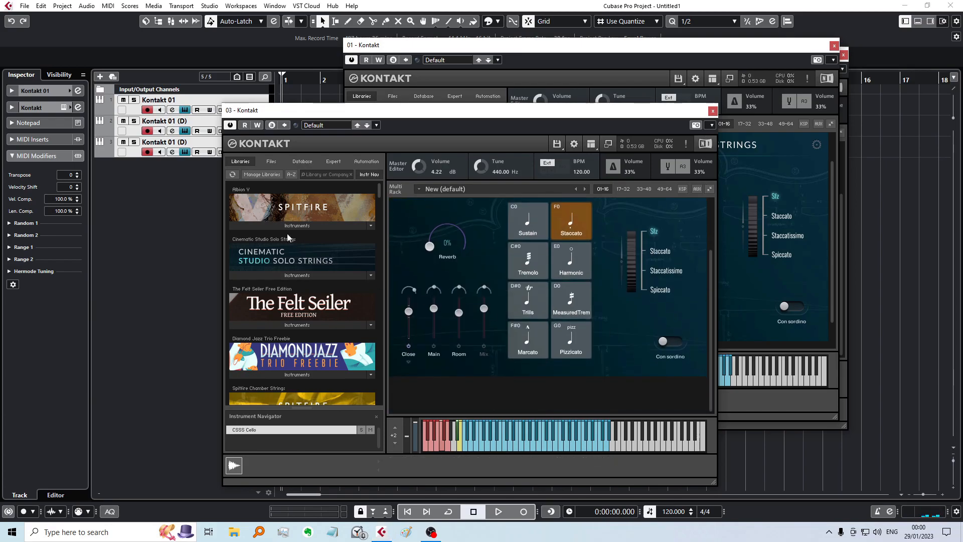
pyautogui.click(775, 168)
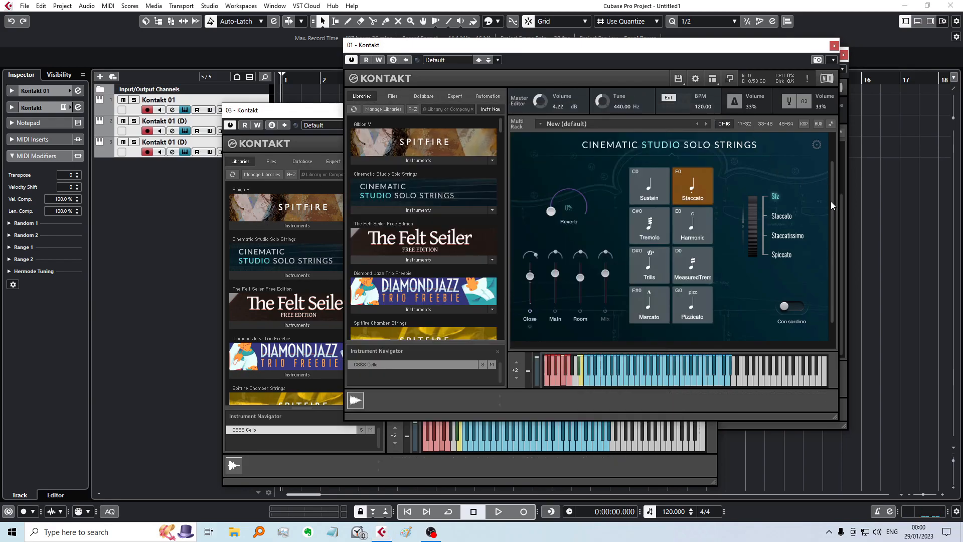
pyautogui.scroll(1, 802, 150)
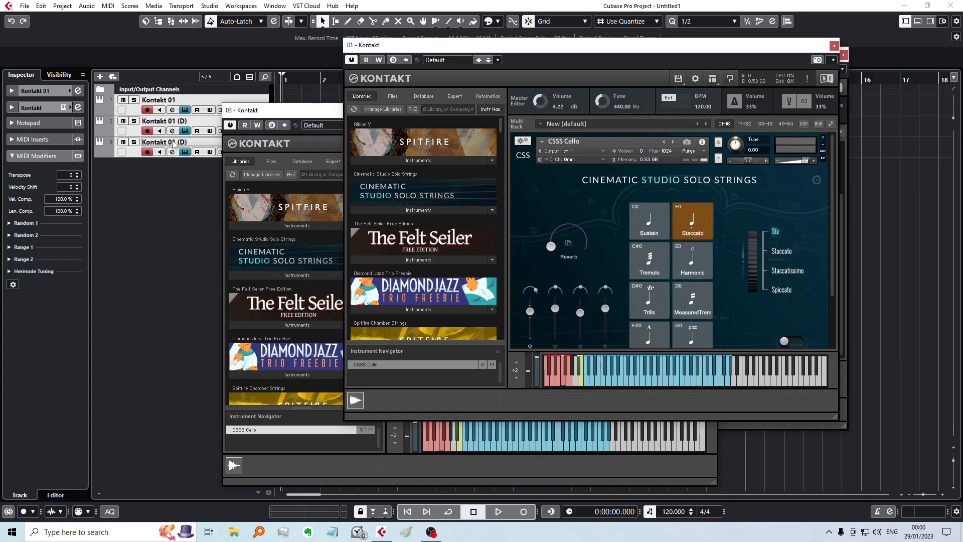
pyautogui.click(250, 113)
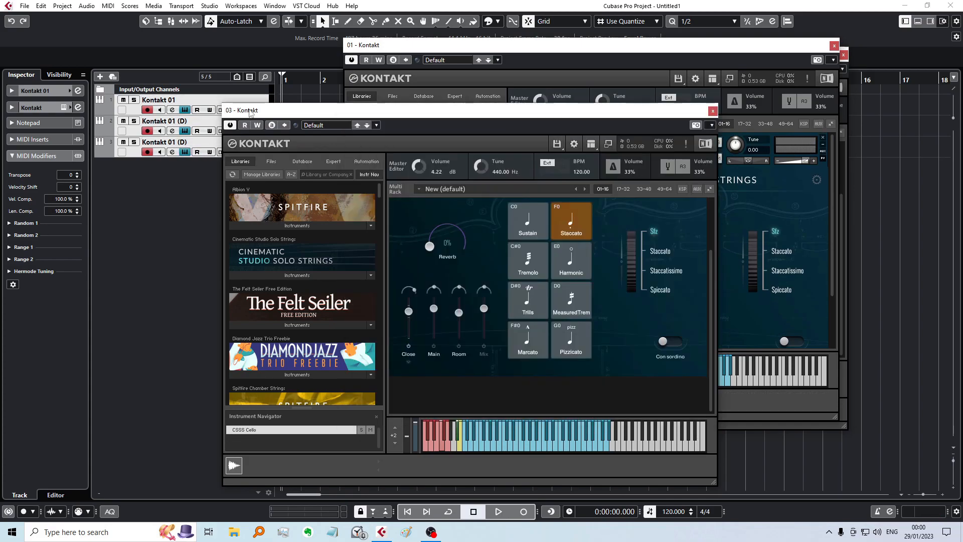
# Step: Close the three open Kontakt instrument windows
pyautogui.click(712, 112)
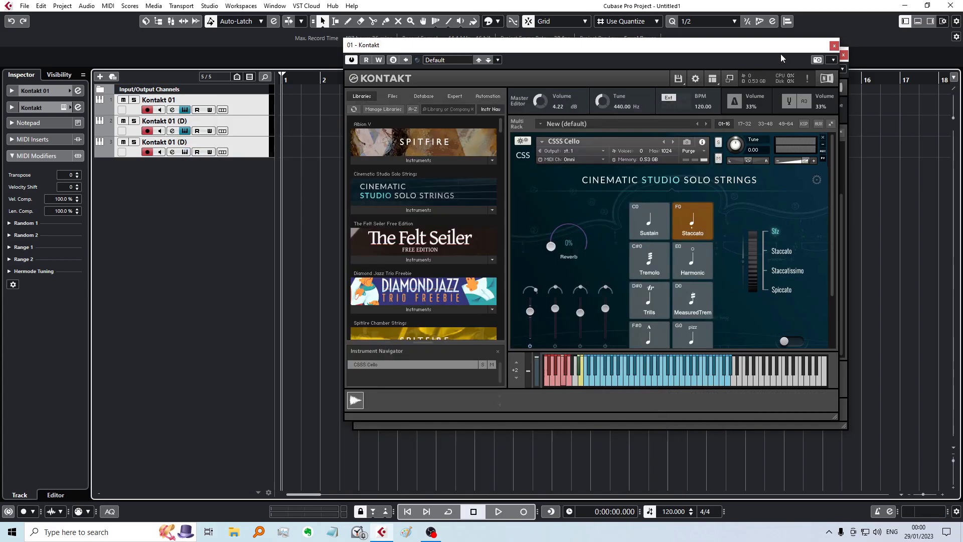
pyautogui.click(834, 46)
pyautogui.click(843, 54)
# Step: Switch the original Kontakt 01 track's CSSS Cello back to the Mix microphone and close its window
pyautogui.click(172, 109)
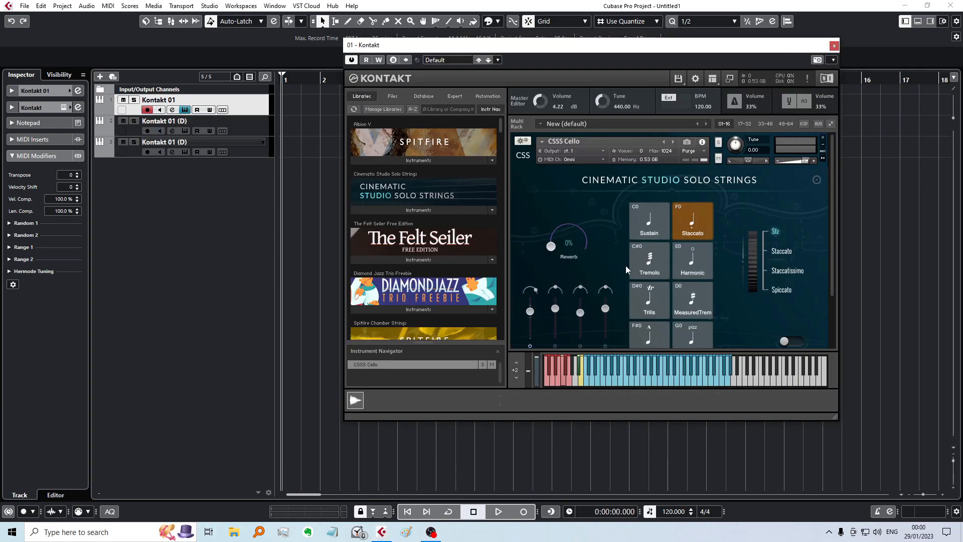
pyautogui.scroll(-2, 612, 311)
pyautogui.click(605, 302)
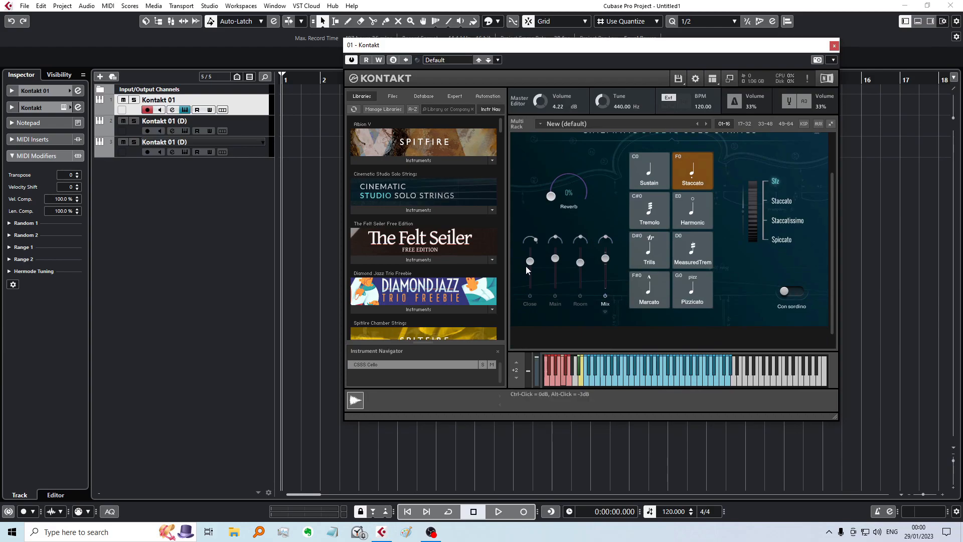
pyautogui.click(184, 109)
# Step: On the second track's CSSS Cello, enable the Main and Room microphones and disable Close
pyautogui.click(187, 120)
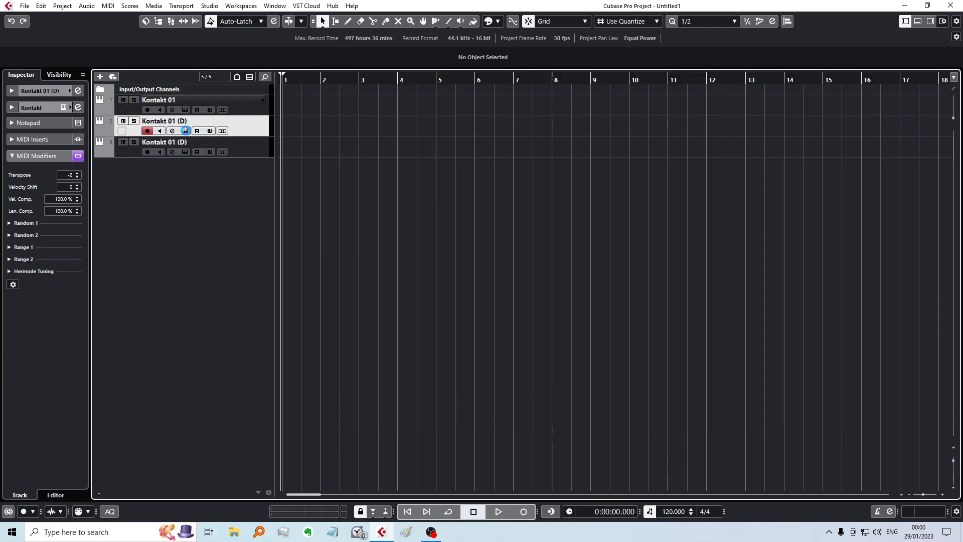
pyautogui.click(185, 131)
pyautogui.scroll(-2, 551, 290)
pyautogui.click(564, 301)
pyautogui.click(589, 301)
pyautogui.click(538, 300)
pyautogui.click(182, 153)
pyautogui.click(183, 132)
# Step: On the third track's CSSS Cello, enable the Main and Room microphones without Close, and close its window
pyautogui.click(185, 151)
pyautogui.click(185, 152)
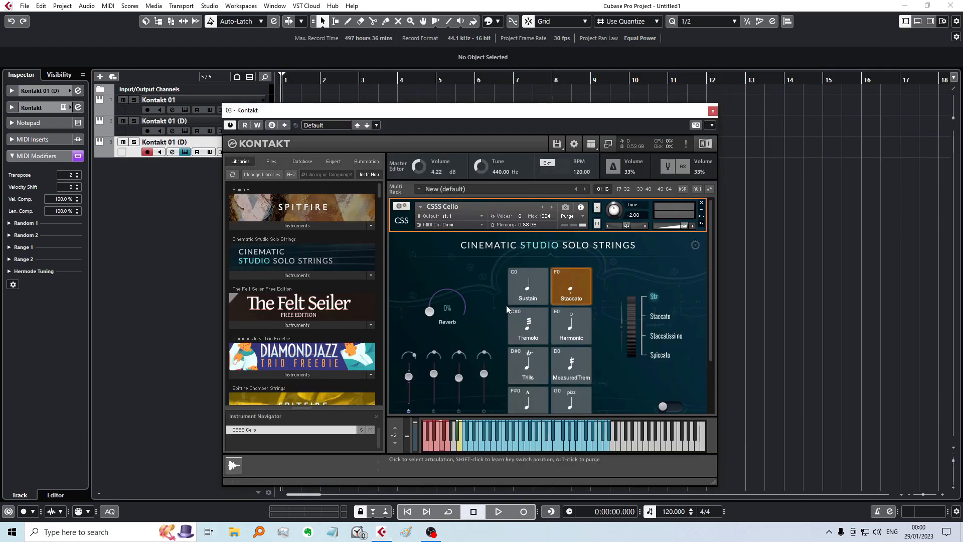
pyautogui.scroll(-1, 446, 330)
pyautogui.click(434, 361)
pyautogui.click(458, 361)
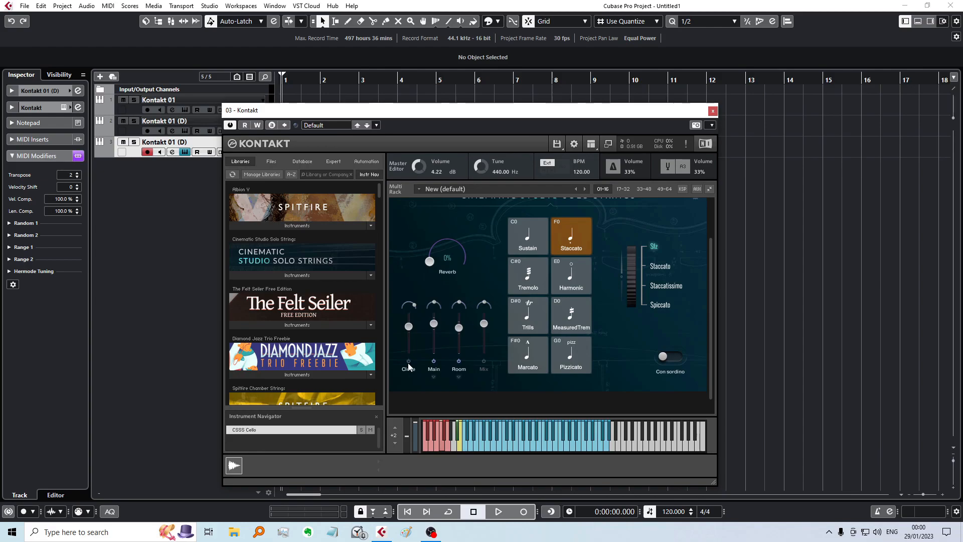
pyautogui.moveTo(439, 112); pyautogui.dragTo(559, 64)
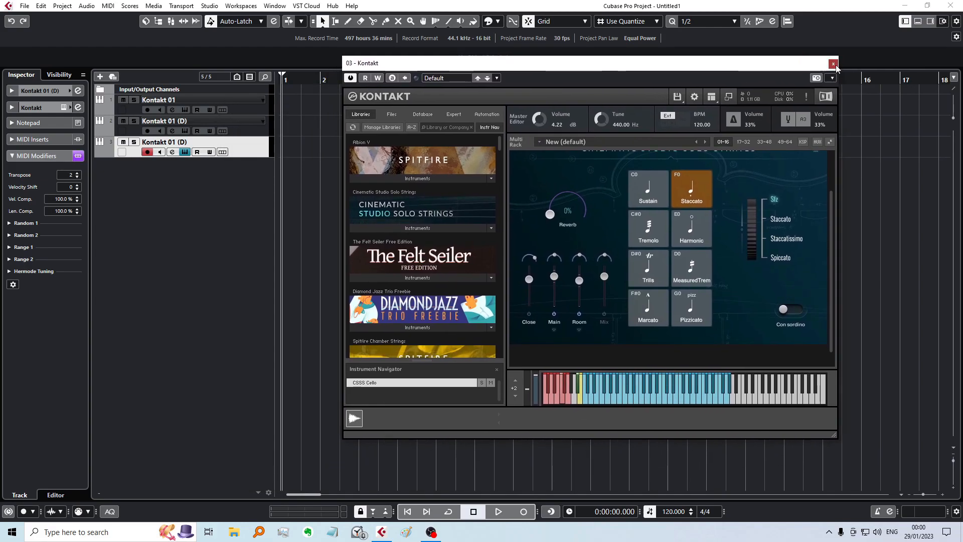
pyautogui.click(833, 63)
# Step: Expand the third track's audio inserts, and select all three Kontakt tracks to hear the changed microphones layered
pyautogui.click(14, 155)
pyautogui.click(15, 140)
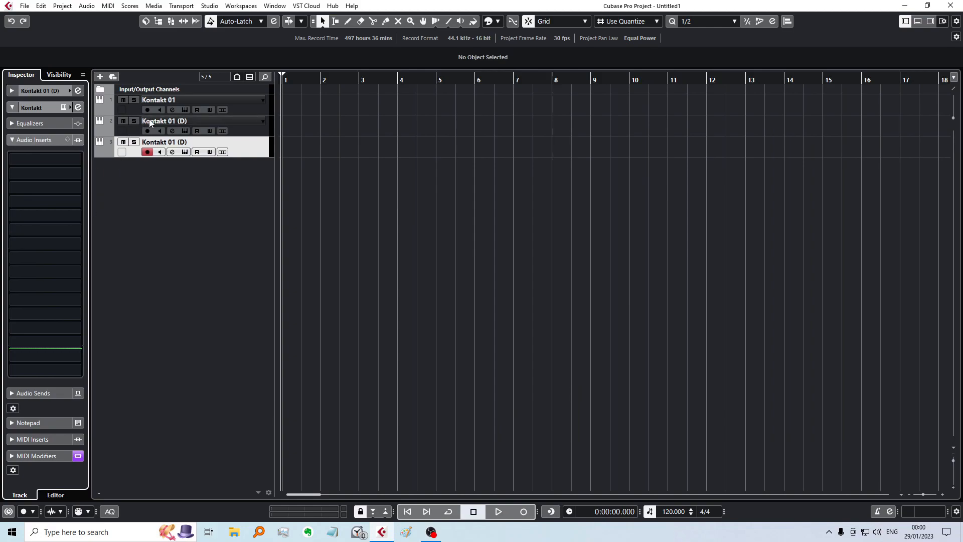
pyautogui.click(132, 127)
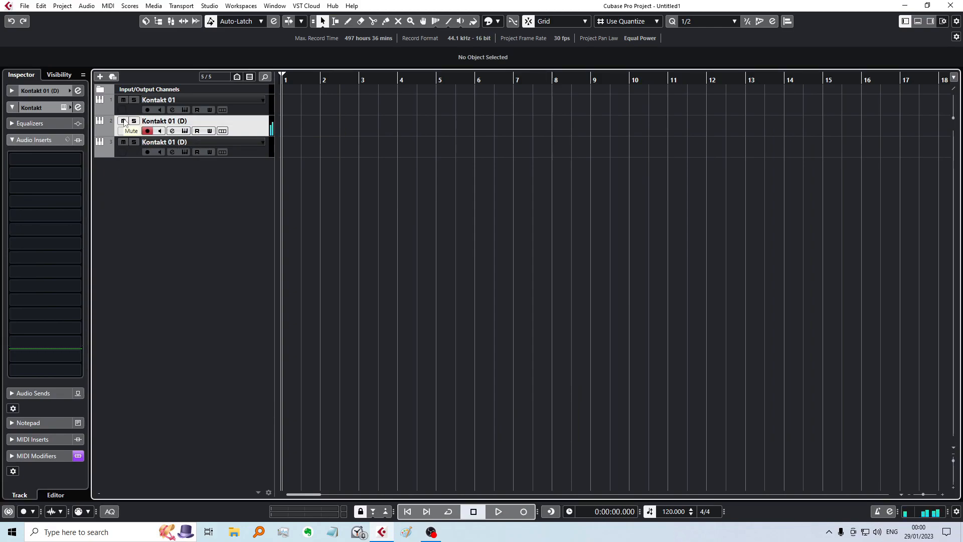
pyautogui.keyDown('ctrl'); pyautogui.click(162, 146); pyautogui.keyUp('ctrl')
pyautogui.keyDown('ctrl'); pyautogui.click(172, 100); pyautogui.keyUp('ctrl')
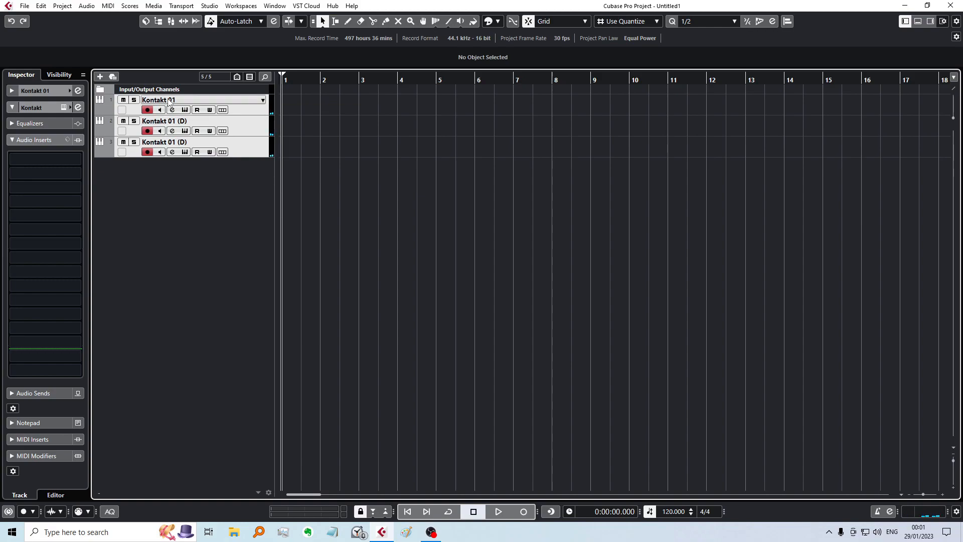
# Step: Select Kontakt 01, the third track and the second track one at a time for comparison, ending on Kontakt 01
pyautogui.click(156, 106)
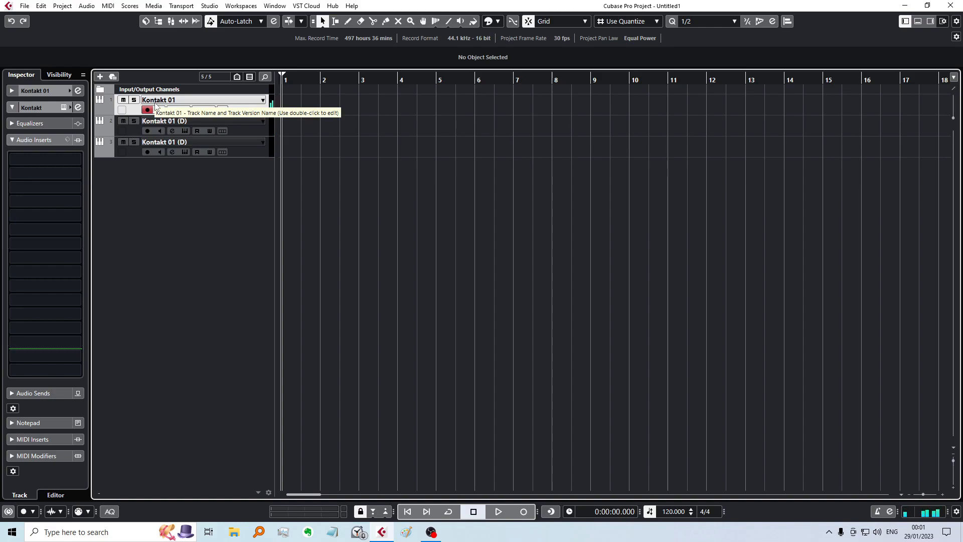
pyautogui.click(232, 141)
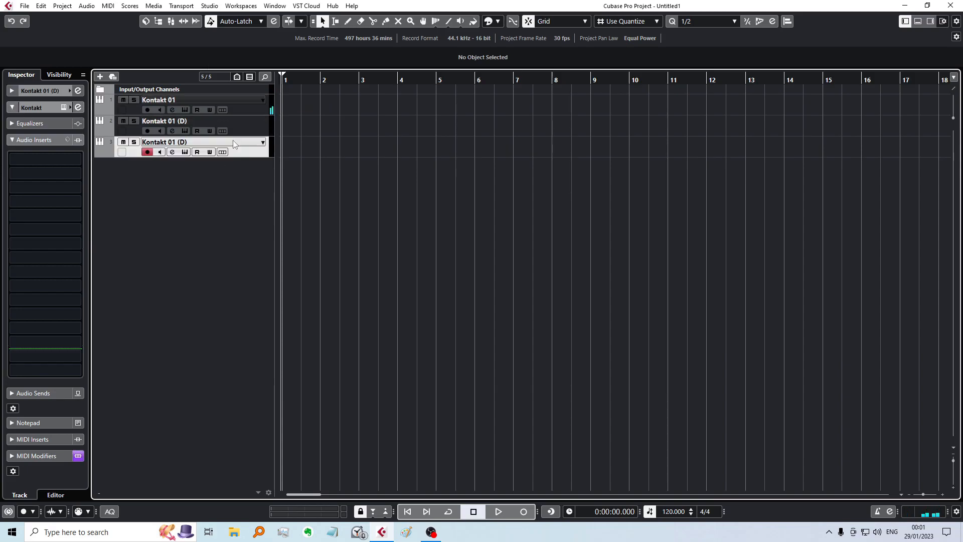
pyautogui.click(239, 122)
pyautogui.click(198, 103)
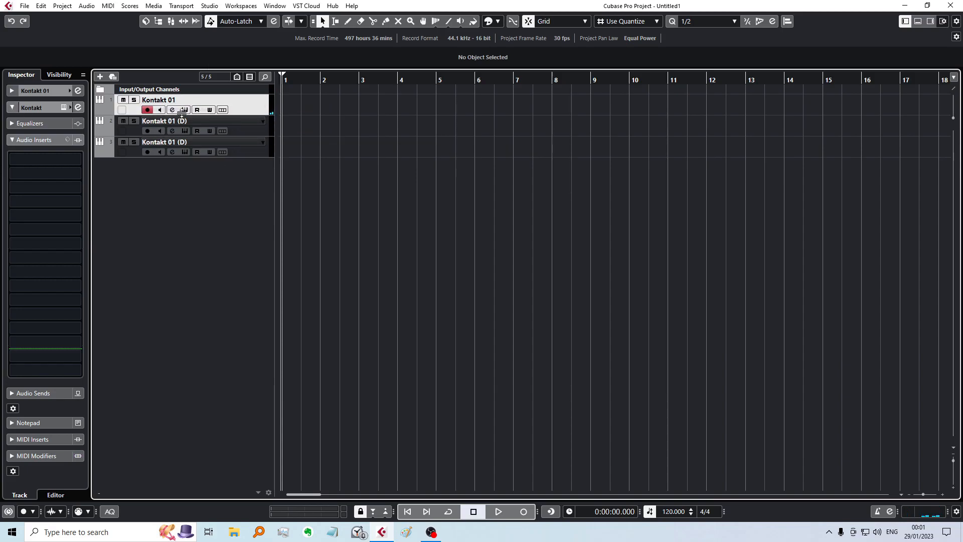
# Step: Check the microphone setup and Instrument Options of the CSSS Cello on the Kontakt 01 track
pyautogui.click(185, 110)
pyautogui.scroll(-1, 567, 216)
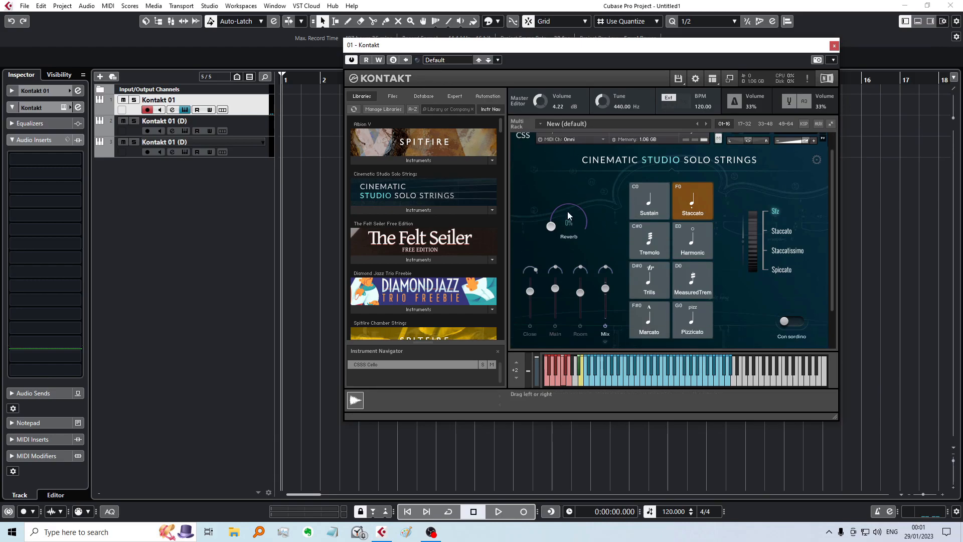
pyautogui.scroll(1, 558, 249)
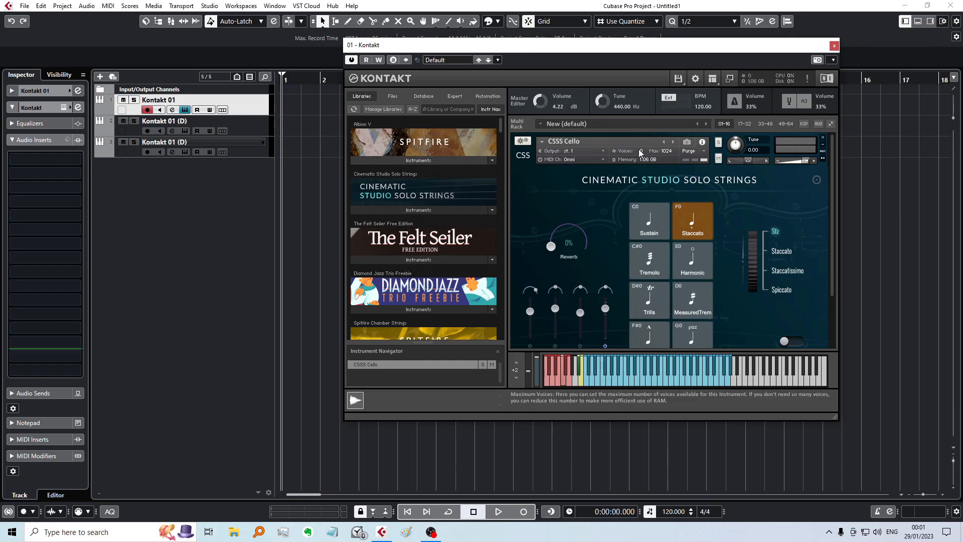
pyautogui.click(527, 145)
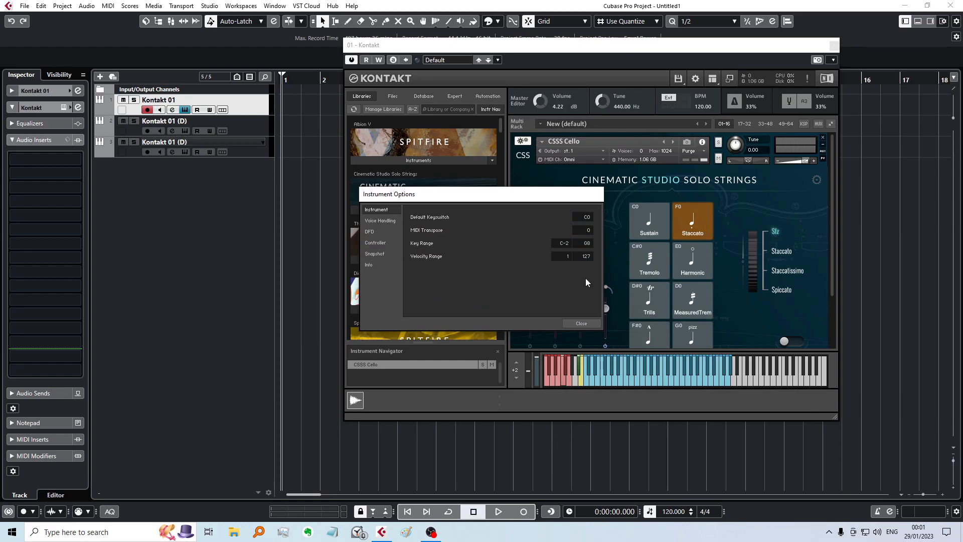
pyautogui.click(584, 324)
# Step: Load "b - Violins 2 - Short Spiccato" from Spitfire Chamber Strings into the Kontakt 01 instance and solo it
pyautogui.scroll(-4, 431, 226)
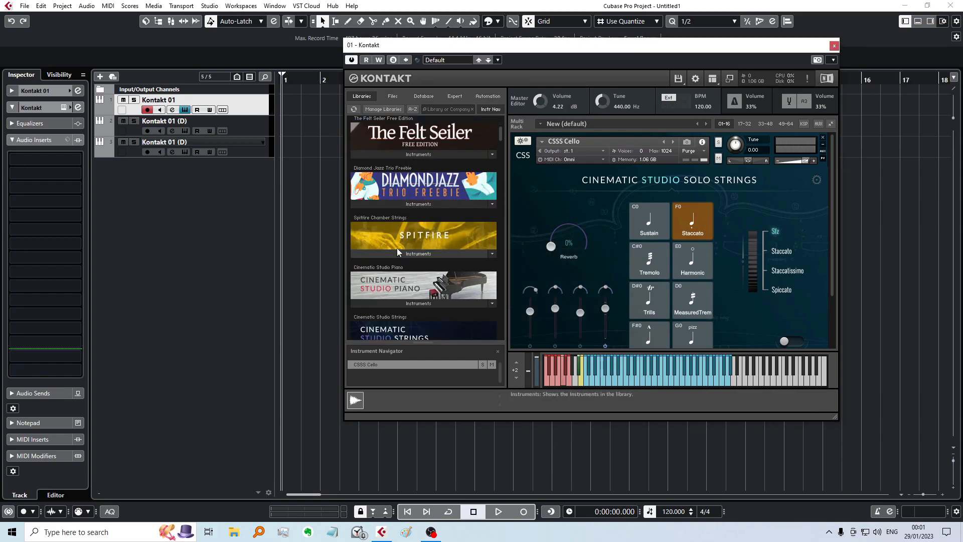
pyautogui.scroll(-2, 391, 251)
pyautogui.click(388, 194)
pyautogui.scroll(-1, 388, 195)
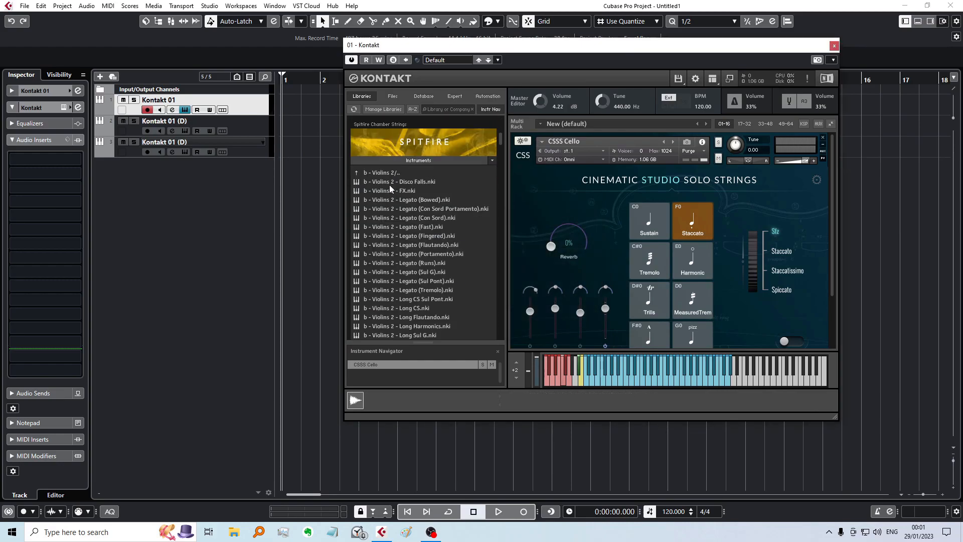
pyautogui.scroll(-2, 392, 233)
pyautogui.scroll(-5, 393, 251)
pyautogui.scroll(6, 390, 247)
pyautogui.scroll(-7, 402, 251)
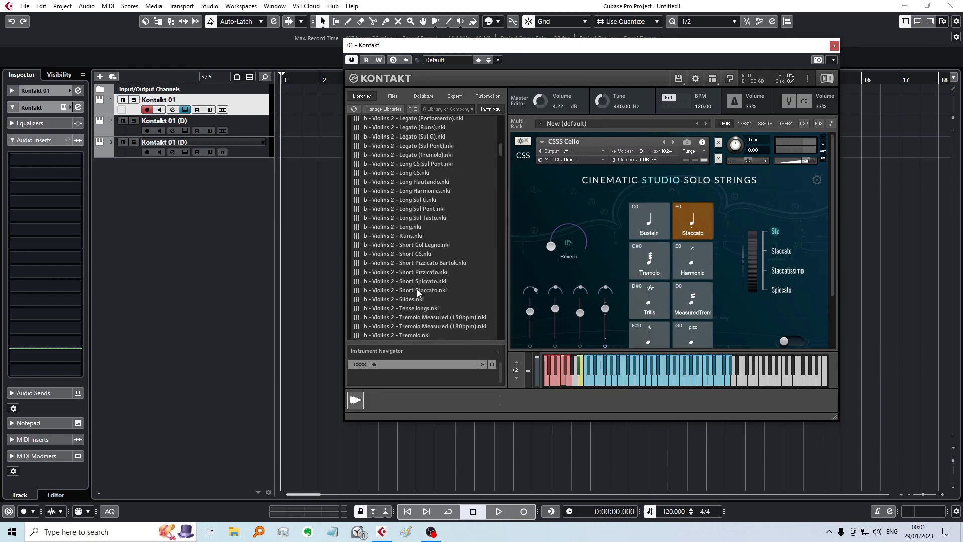
pyautogui.doubleClick(421, 282)
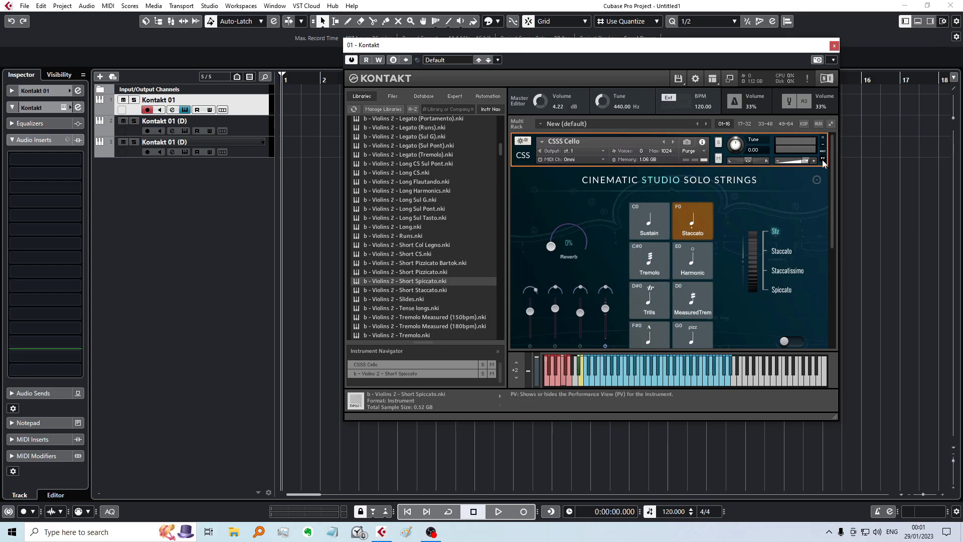
pyautogui.click(717, 211)
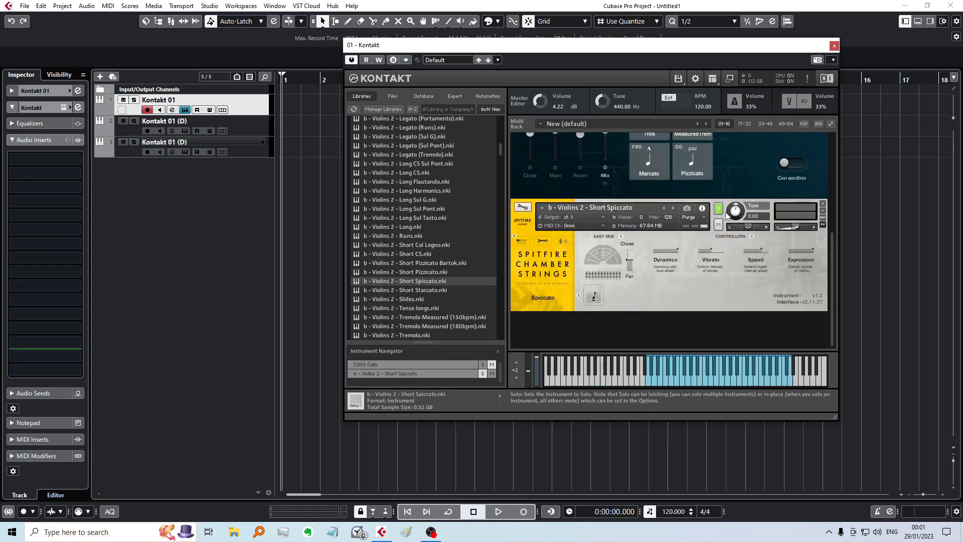
# Step: Open the Violins 2 Short Spiccato instrument for editing and examine its sample zones in the Mapping Editor
pyautogui.click(526, 210)
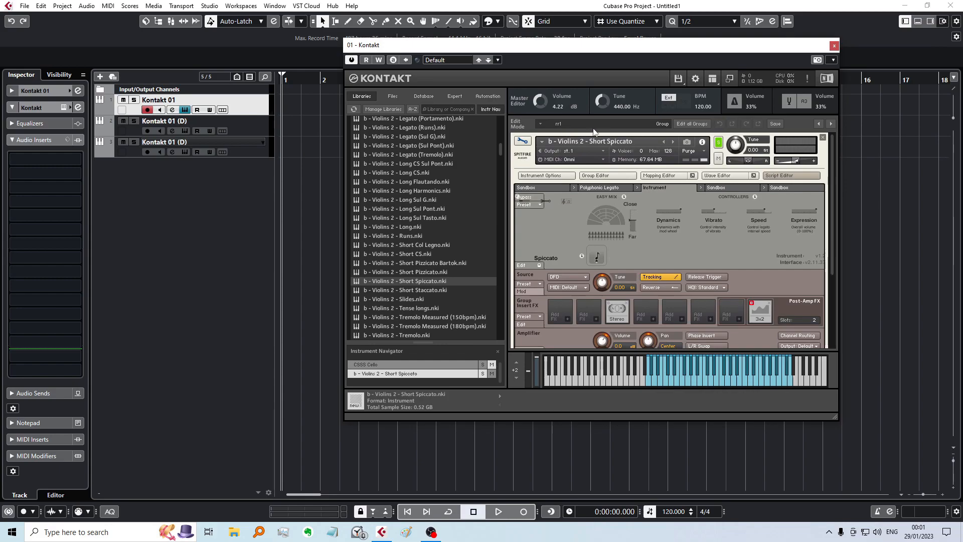
pyautogui.click(657, 176)
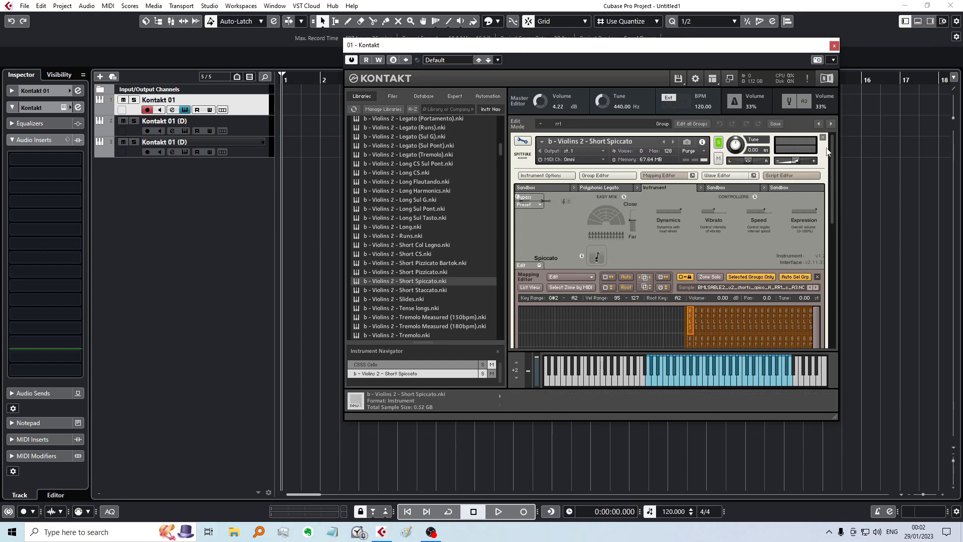
pyautogui.moveTo(833, 142); pyautogui.dragTo(833, 140)
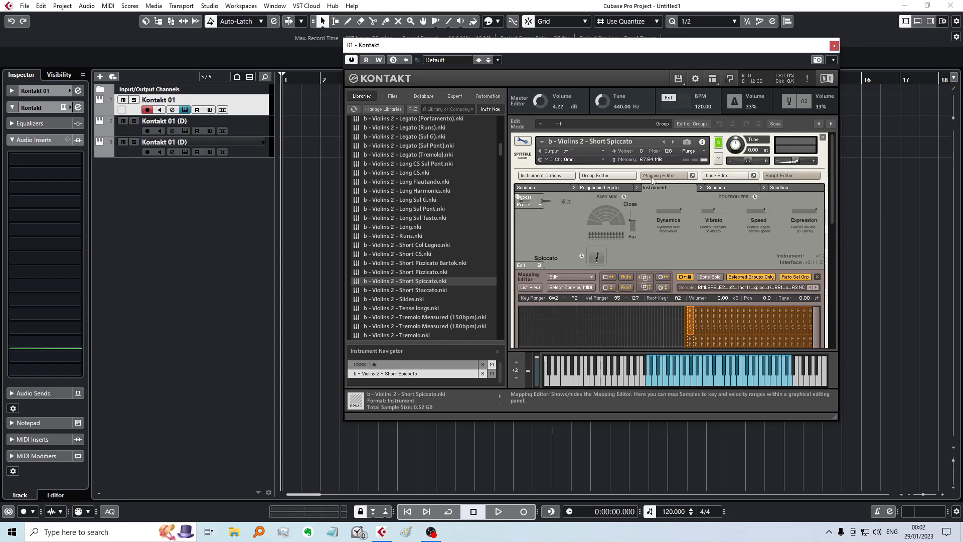
pyautogui.scroll(-5, 829, 176)
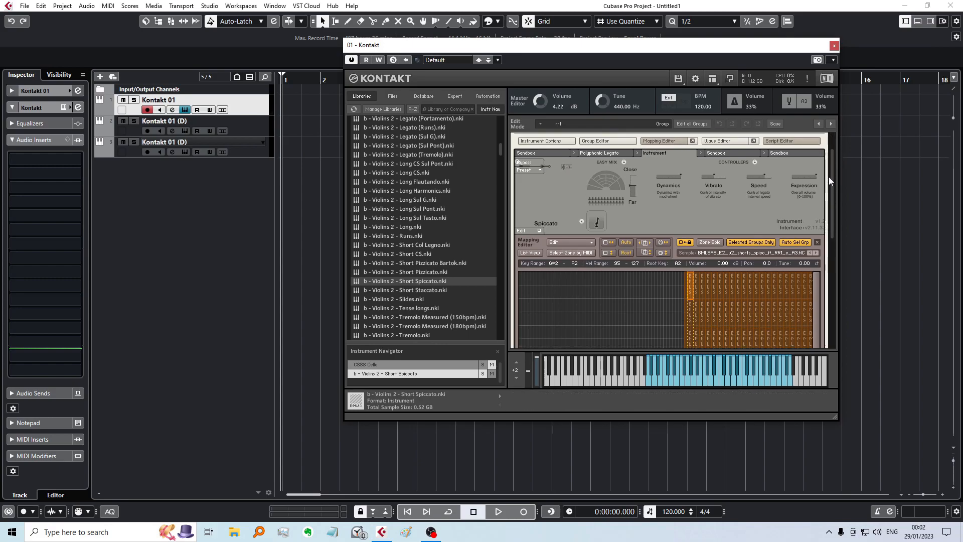
pyautogui.scroll(5, 827, 186)
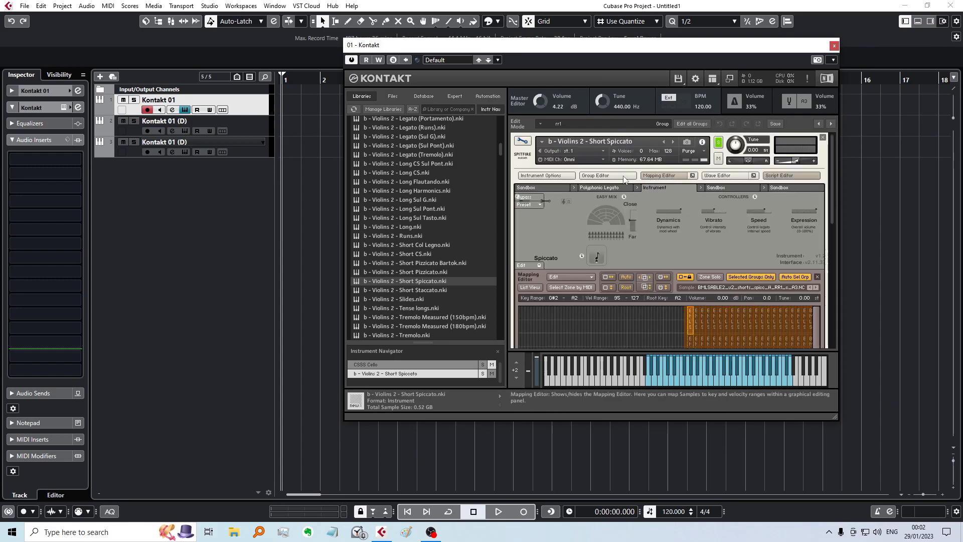
# Step: Show the Group Editor for the Violins 2 Short Spiccato instrument and its full list of groups
pyautogui.click(591, 177)
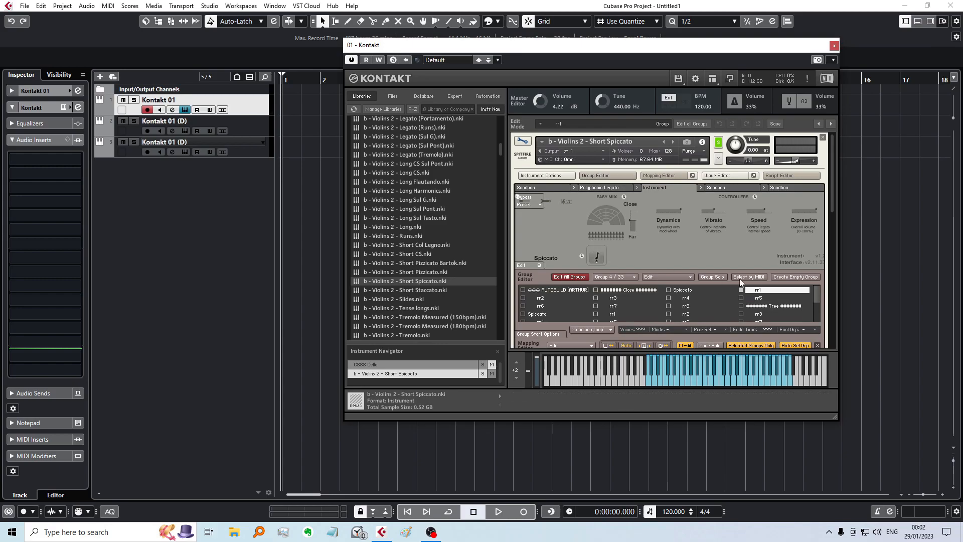
pyautogui.click(454, 96)
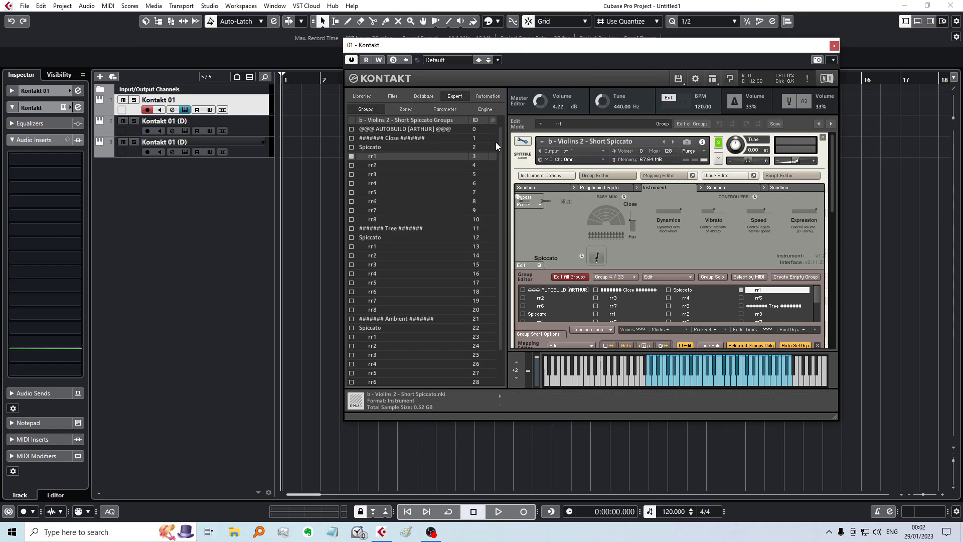
# Step: Examine the group list of Violins 2 Short Spiccato, going through the Close, Tree and Ambient microphone groups
pyautogui.scroll(-3, 498, 141)
pyautogui.scroll(3, 496, 143)
pyautogui.click(387, 148)
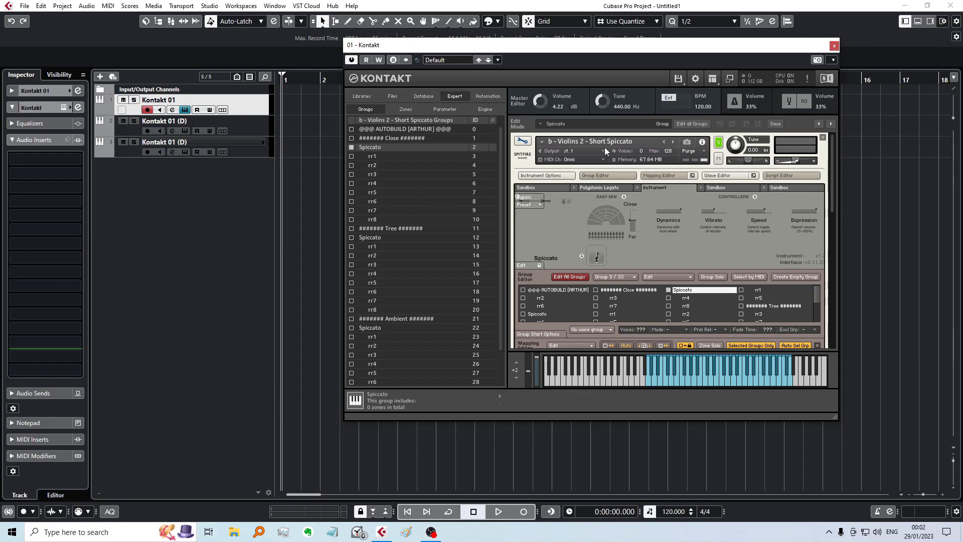
pyautogui.click(396, 140)
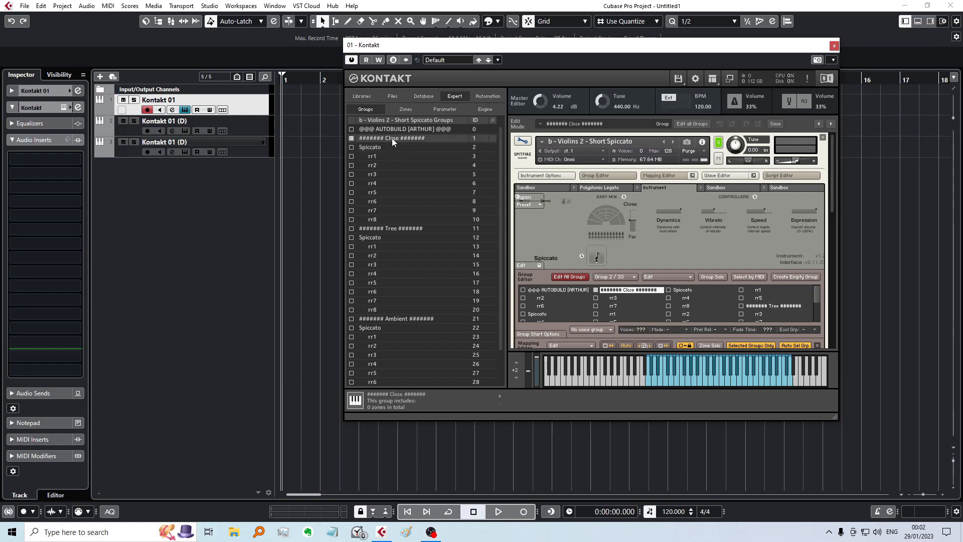
pyautogui.click(403, 229)
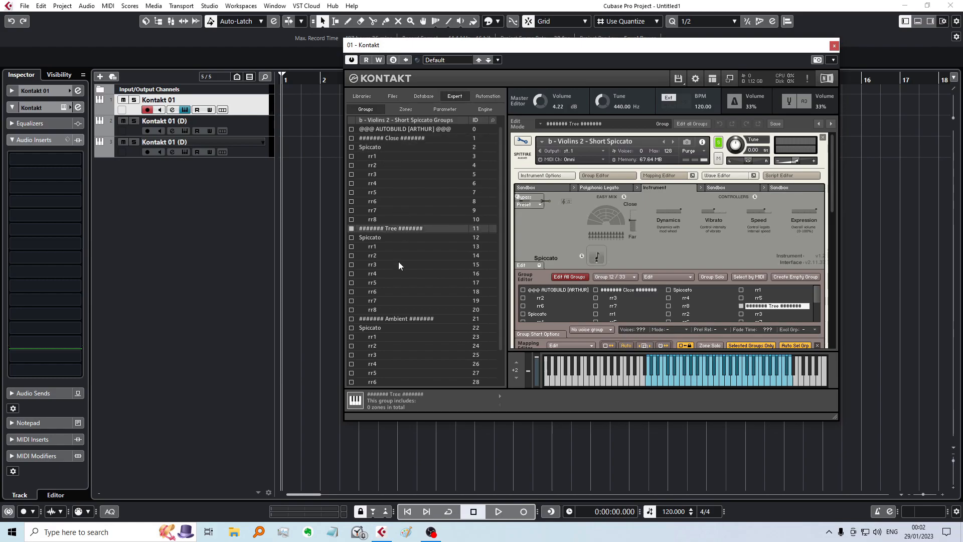
pyautogui.click(401, 319)
pyautogui.scroll(-1, 497, 241)
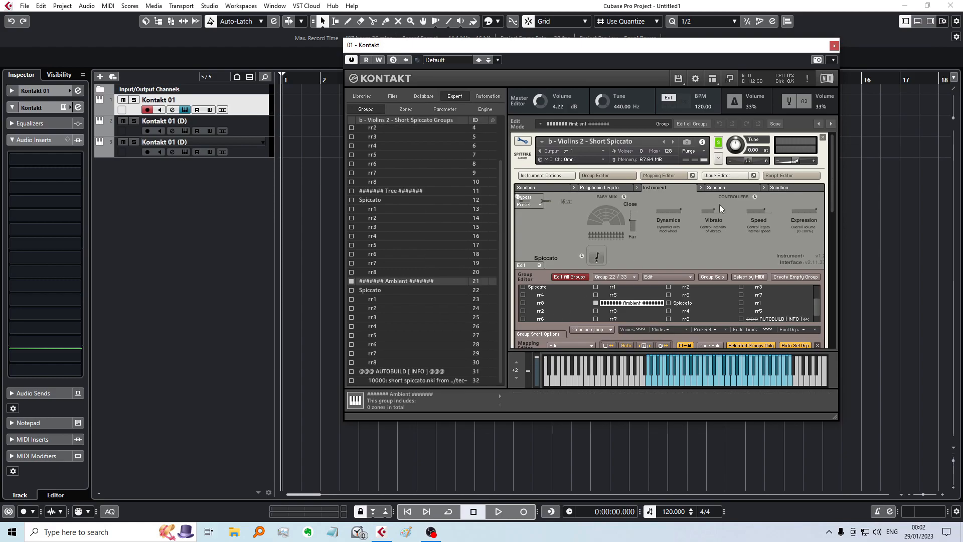
pyautogui.moveTo(832, 149); pyautogui.dragTo(833, 185)
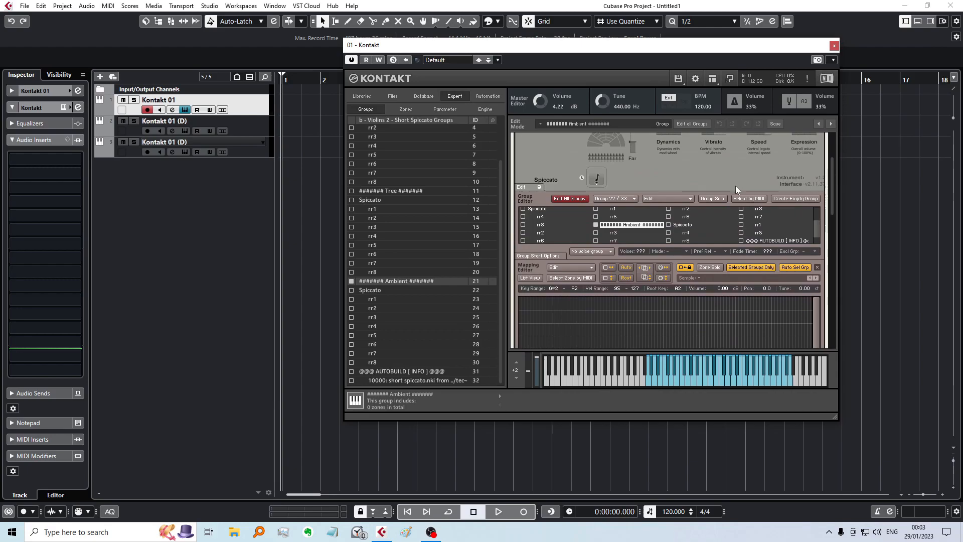
pyautogui.scroll(1, 388, 234)
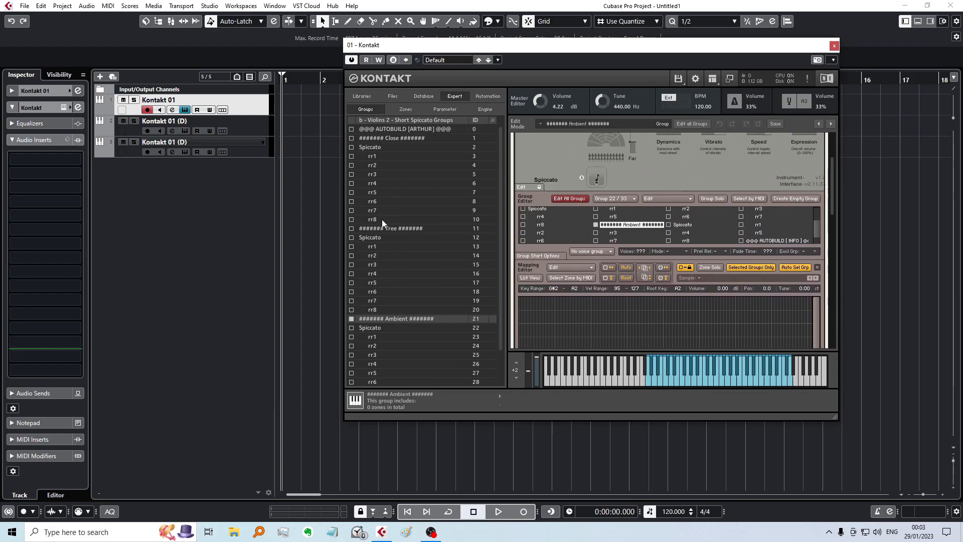
# Step: Show the zones of all groups in the Mapping Editor instead of only the selected ones, and enlarge the C4 to C6 range
pyautogui.click(375, 146)
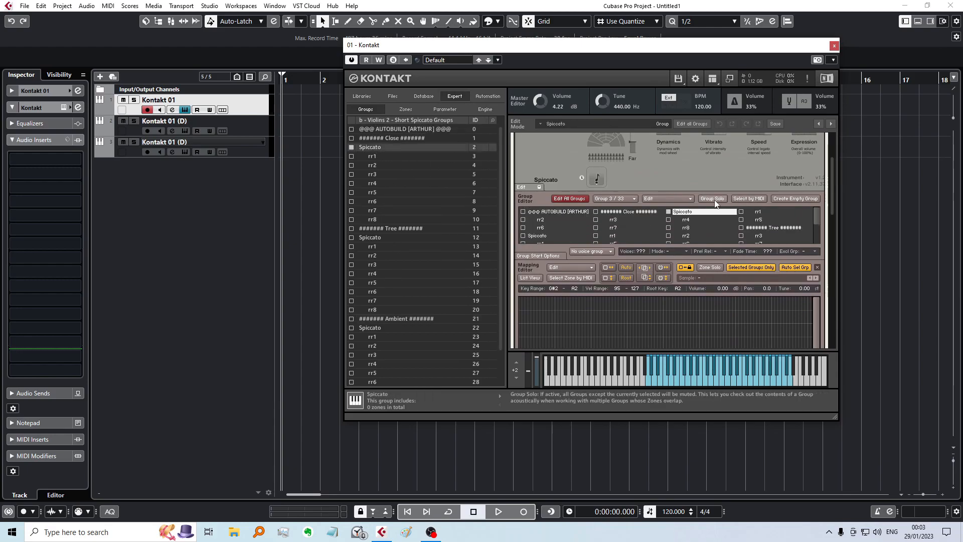
pyautogui.scroll(3, 835, 137)
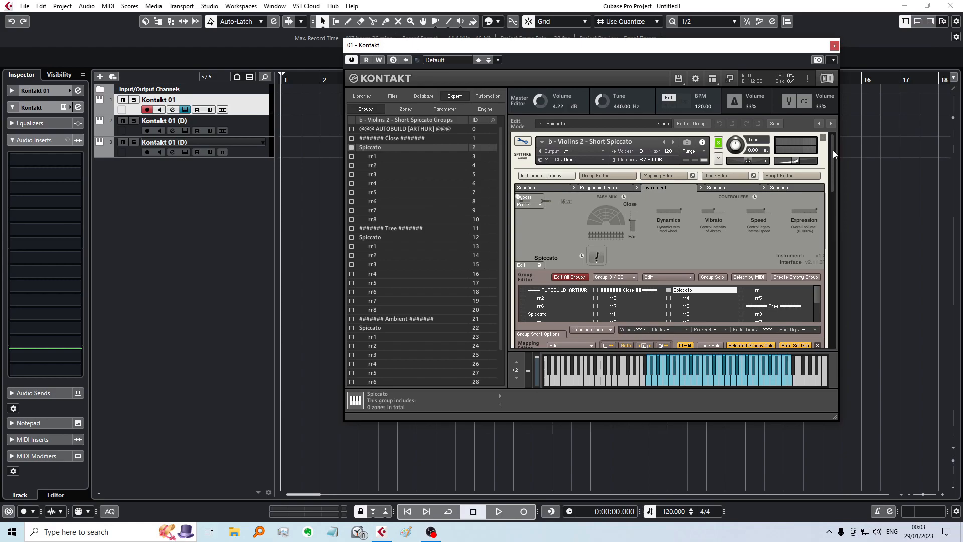
pyautogui.moveTo(832, 150); pyautogui.dragTo(829, 188)
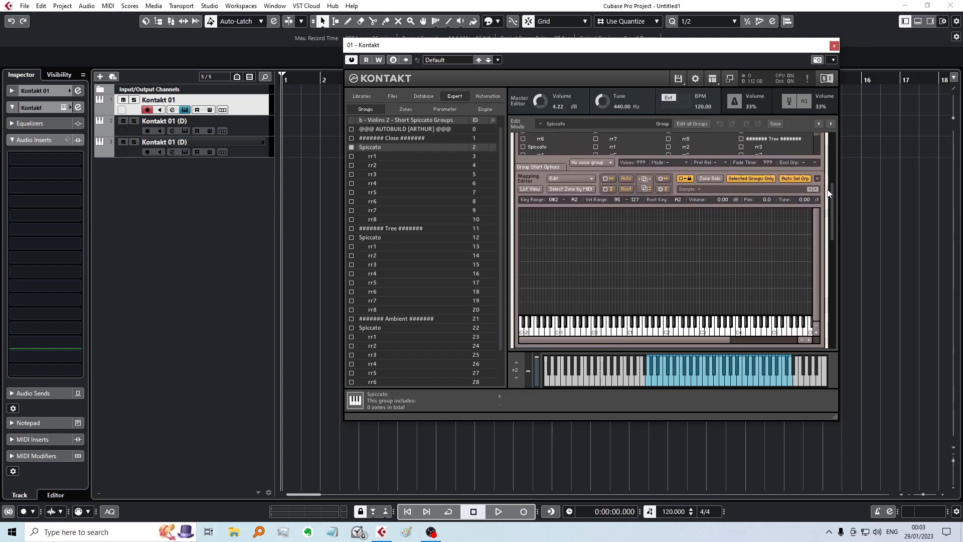
pyautogui.click(751, 179)
pyautogui.moveTo(710, 337); pyautogui.dragTo(778, 344)
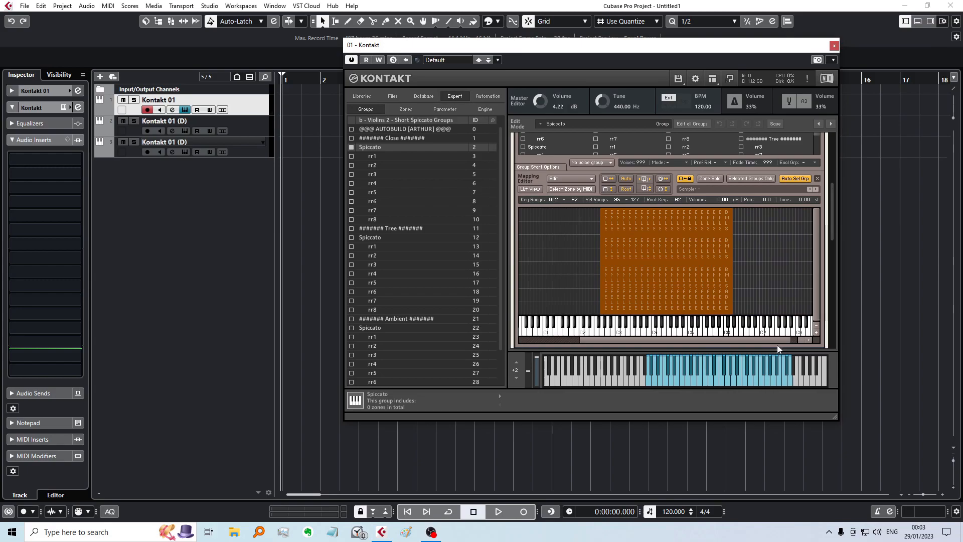
pyautogui.click(809, 340)
pyautogui.click(808, 340)
pyautogui.moveTo(639, 341); pyautogui.dragTo(713, 341)
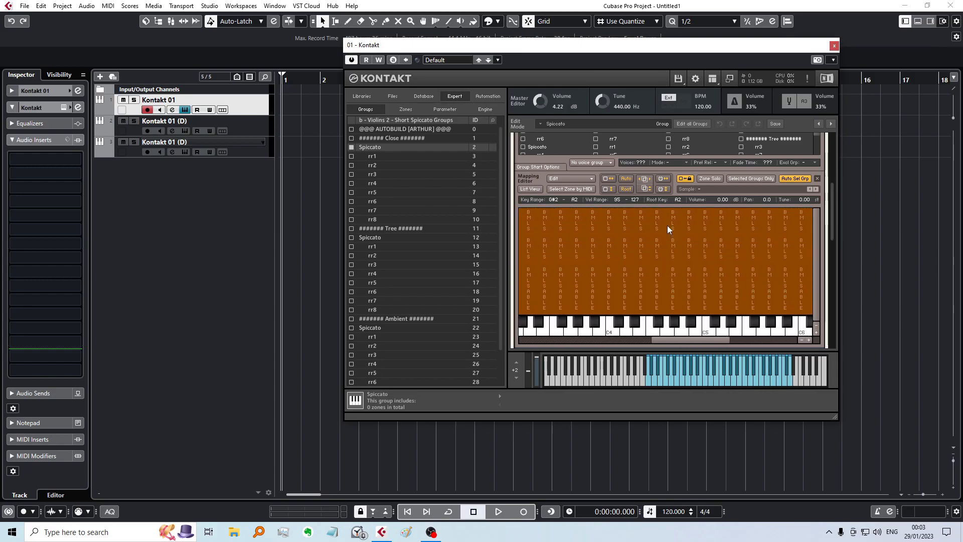
# Step: Compare the low, middle and high velocity zones mapped to F#4–G4 in the Mapping Editor
pyautogui.click(657, 215)
pyautogui.click(664, 307)
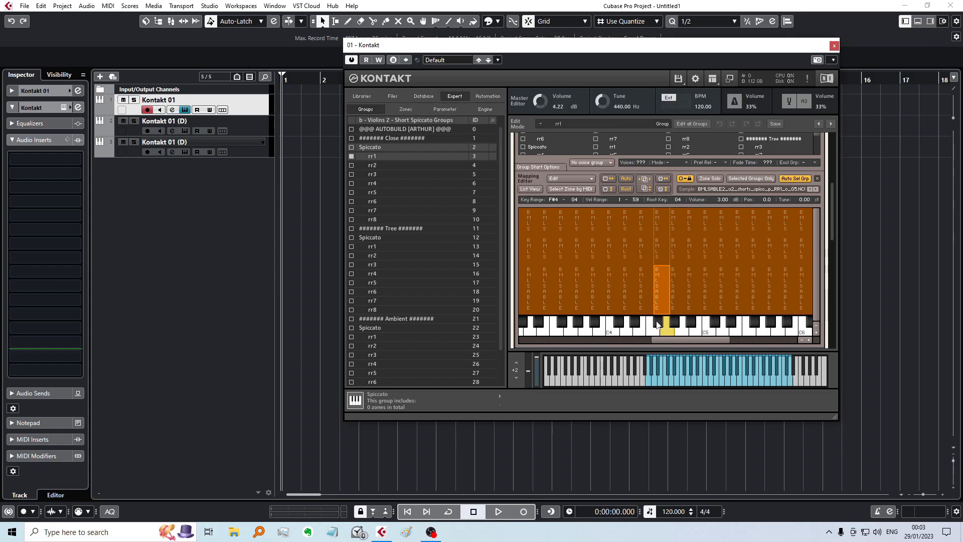
pyautogui.click(665, 332)
pyautogui.click(656, 319)
pyautogui.click(658, 242)
pyautogui.click(660, 277)
pyautogui.click(662, 218)
pyautogui.click(660, 246)
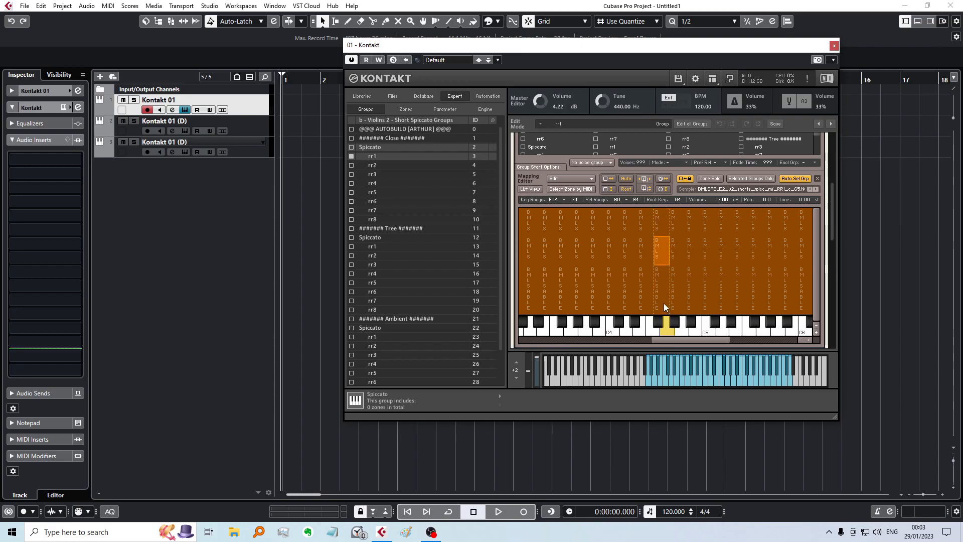
pyautogui.click(664, 302)
pyautogui.click(660, 246)
pyautogui.click(658, 225)
pyautogui.click(659, 291)
pyautogui.click(662, 317)
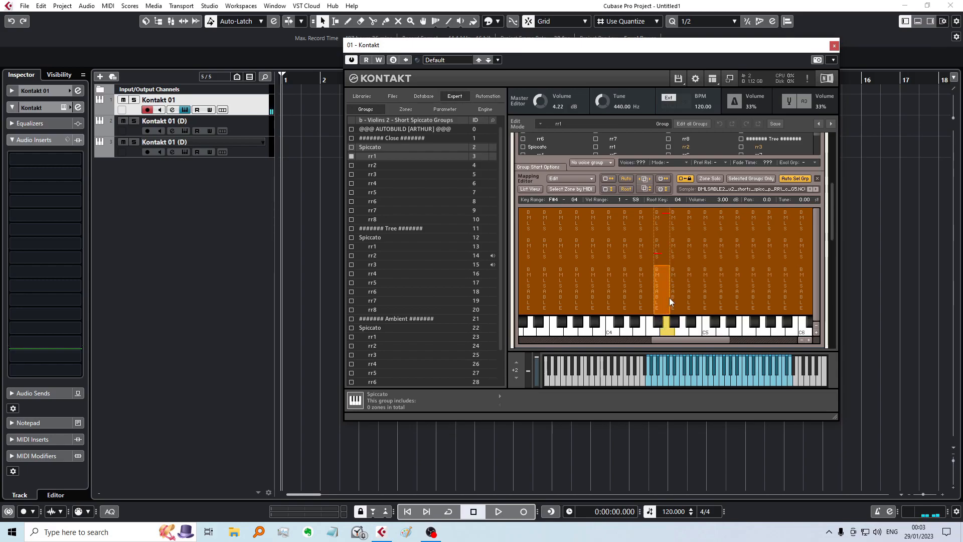
# Step: Examine the neighbouring lower zones for E4–F4 and D4–D#4 and their keys in the Mapping Editor
pyautogui.click(660, 323)
pyautogui.click(643, 299)
pyautogui.click(652, 329)
pyautogui.click(651, 331)
pyautogui.click(648, 332)
pyautogui.click(645, 334)
pyautogui.click(644, 334)
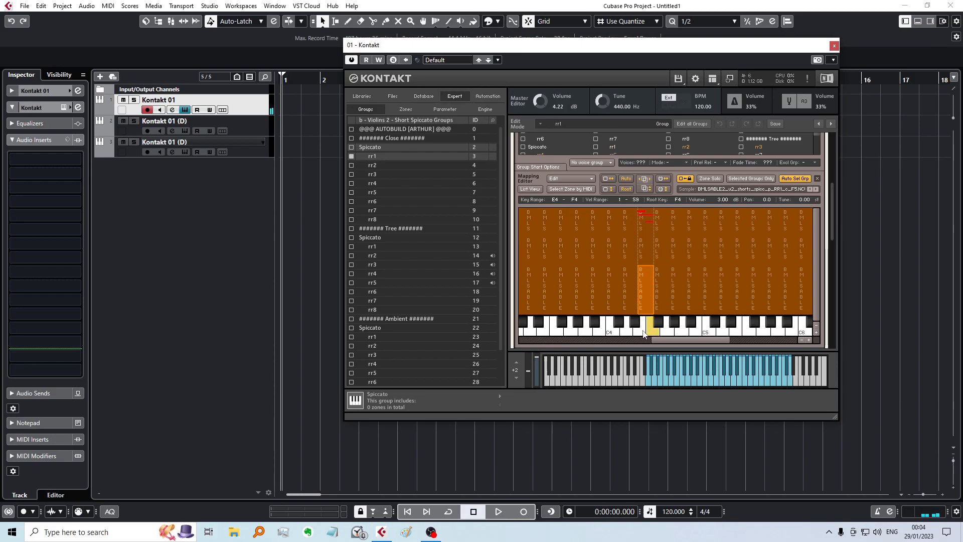
pyautogui.click(652, 333)
pyautogui.click(650, 333)
pyautogui.click(635, 326)
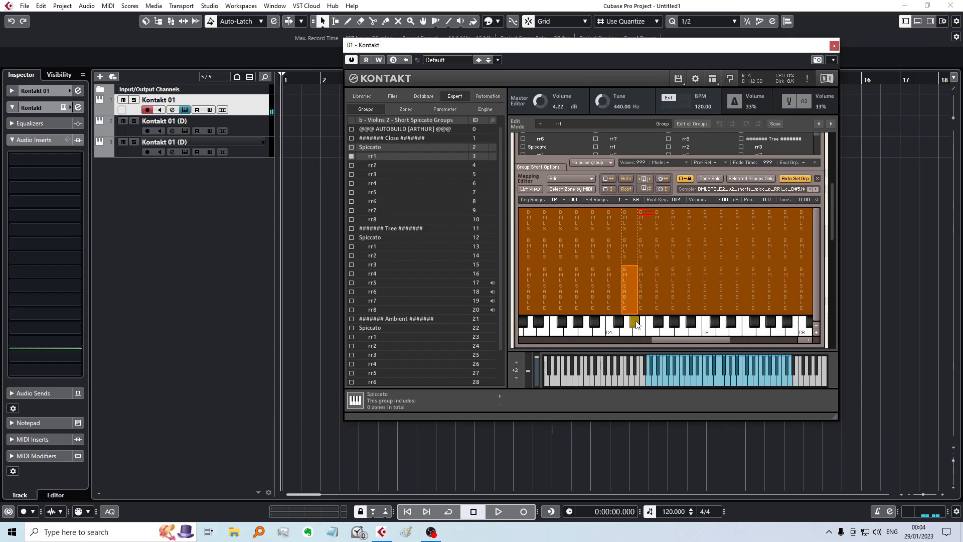
pyautogui.click(630, 335)
pyautogui.click(630, 335)
# Step: Leave edit mode for Violins 2 Short Spiccato and inspect its Tune control in the rack
pyautogui.moveTo(834, 223); pyautogui.dragTo(838, 118)
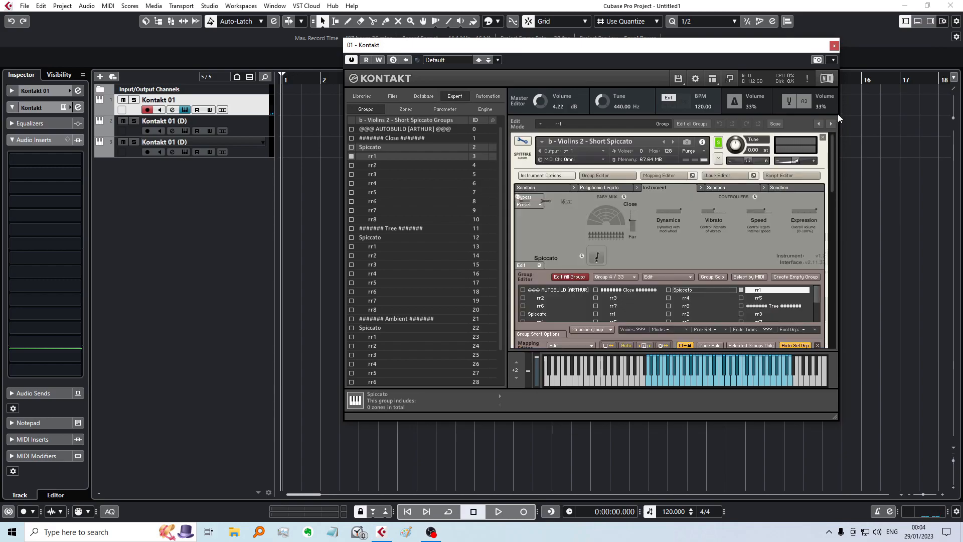
pyautogui.click(522, 141)
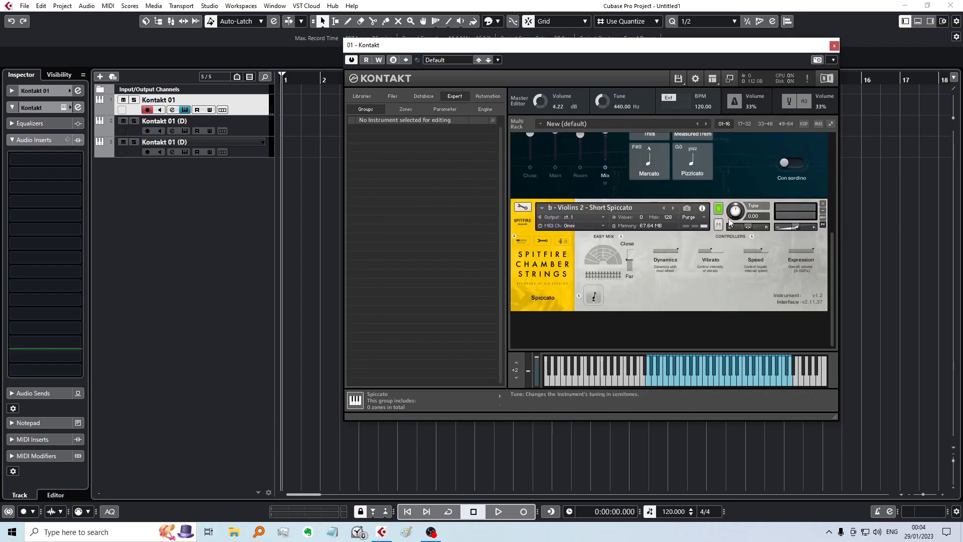
pyautogui.moveTo(737, 211); pyautogui.dragTo(735, 212)
# Step: Reopen Violins 2 Short Spiccato for editing and examine the lowest mapped zones around G2 in the Mapping Editor
pyautogui.click(525, 211)
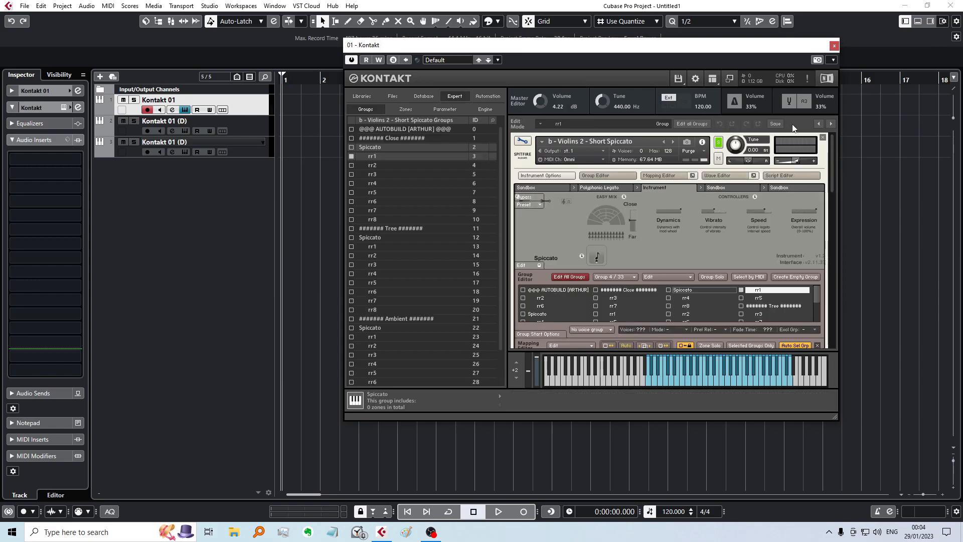
pyautogui.moveTo(834, 150); pyautogui.dragTo(834, 214)
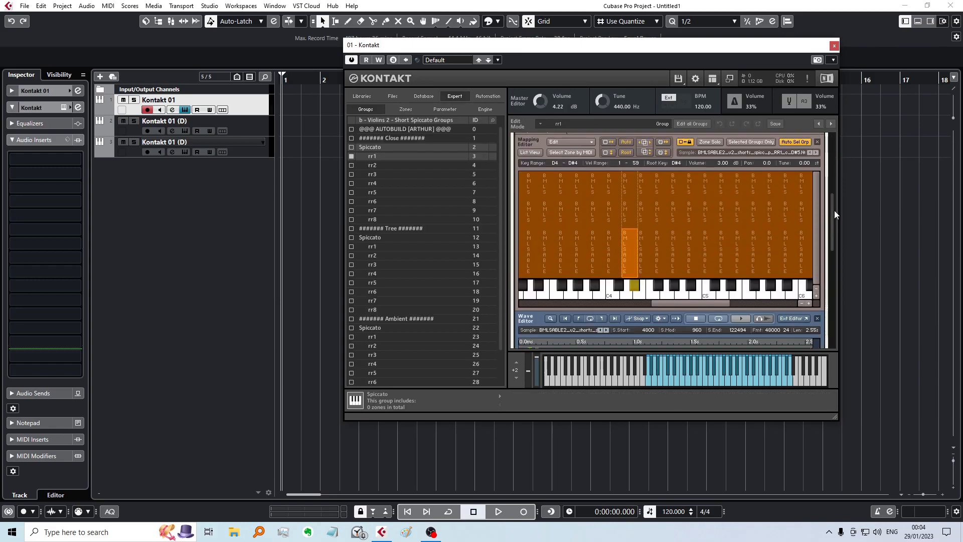
pyautogui.moveTo(692, 303)
pyautogui.mouseDown()
pyautogui.moveTo(657, 305)
pyautogui.moveTo(708, 301)
pyautogui.moveTo(666, 300)
pyautogui.moveTo(675, 301)
pyautogui.mouseUp()
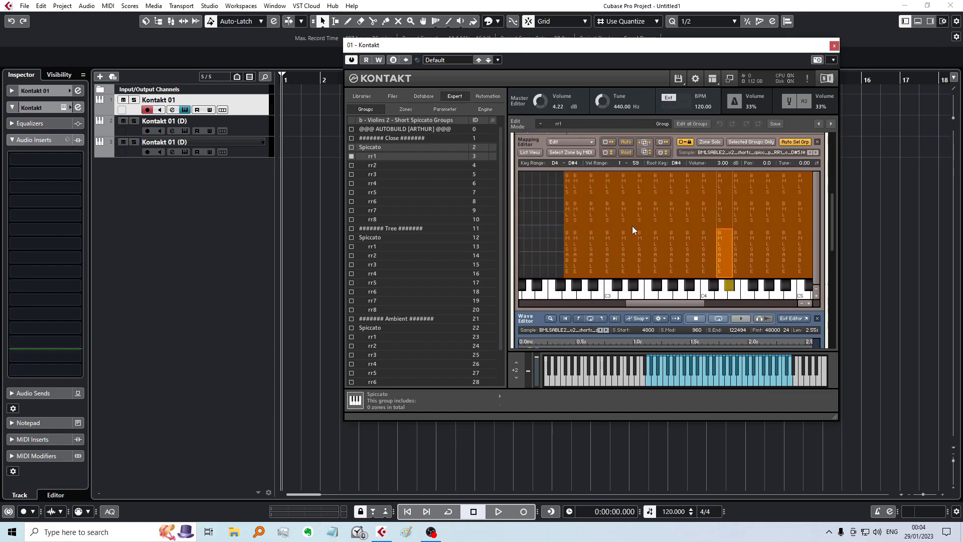
pyautogui.click(546, 191)
pyautogui.click(568, 188)
pyautogui.click(566, 246)
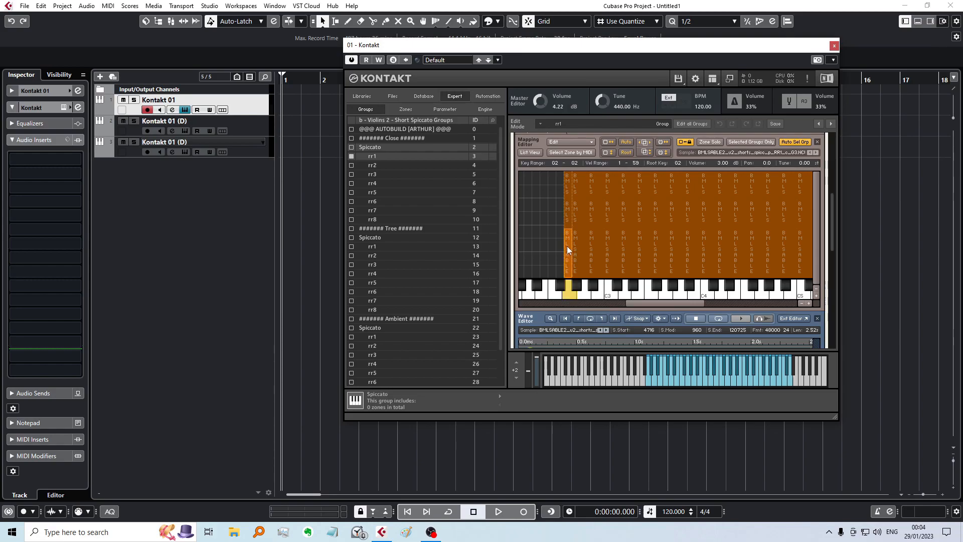
pyautogui.click(554, 262)
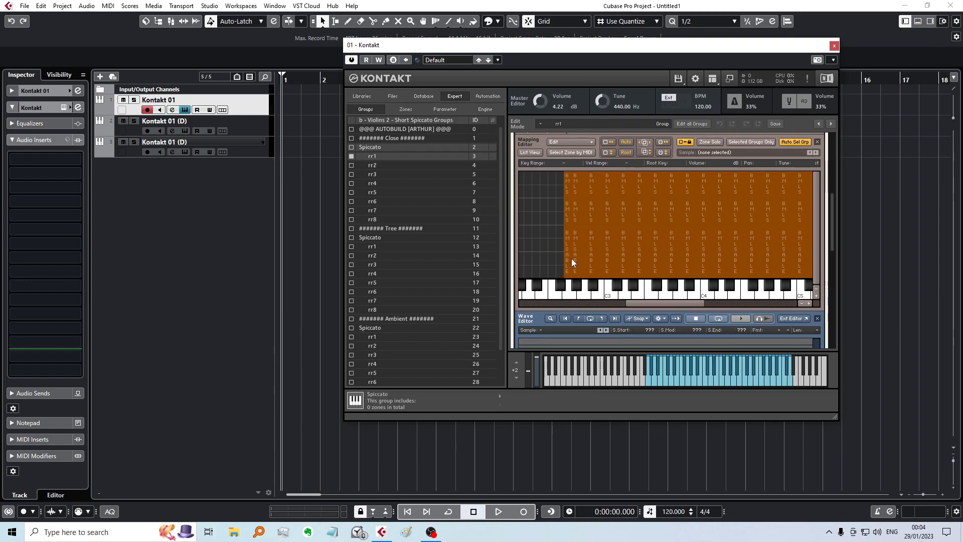
# Step: Leave edit mode and remove Violins 2 - Short Spiccato from the Kontakt 01 rack without saving its changes
pyautogui.click(834, 46)
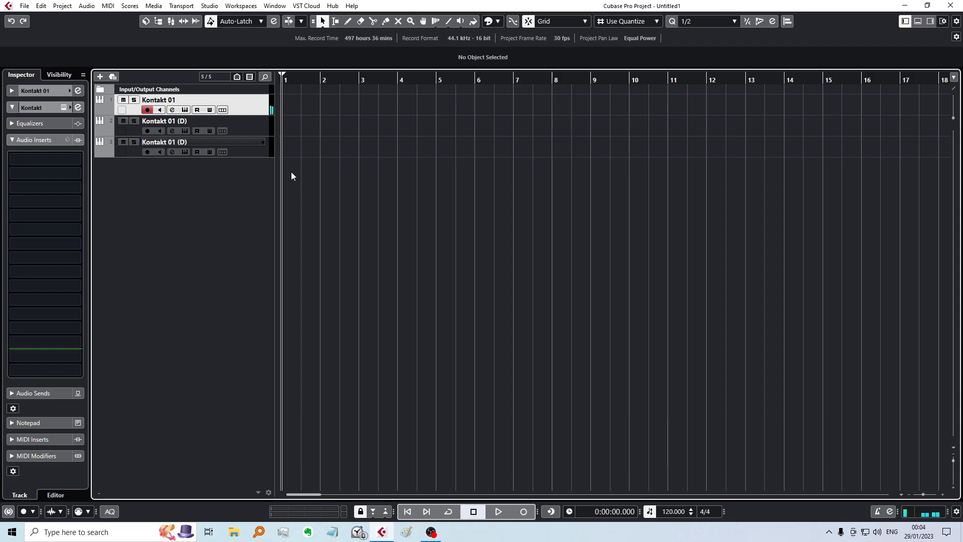
pyautogui.press('e')
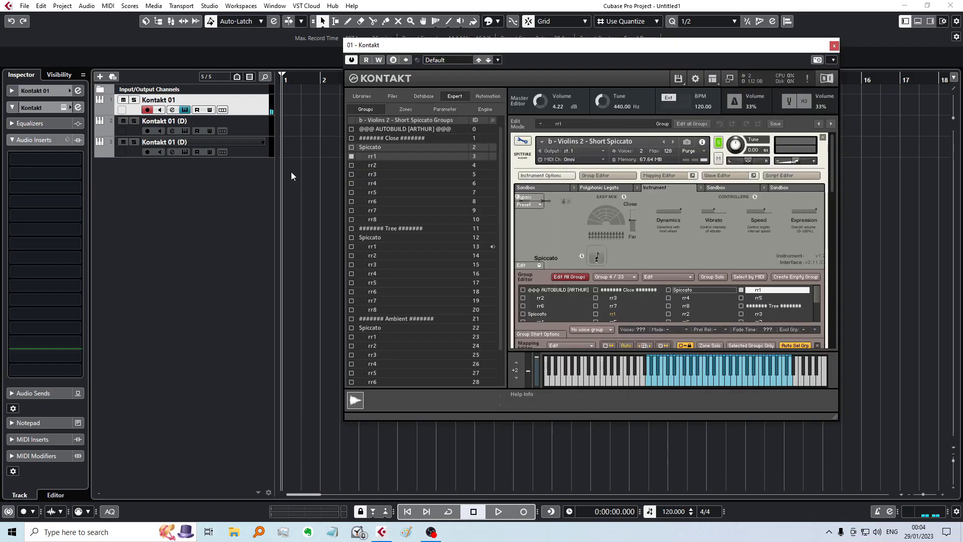
pyautogui.click(522, 141)
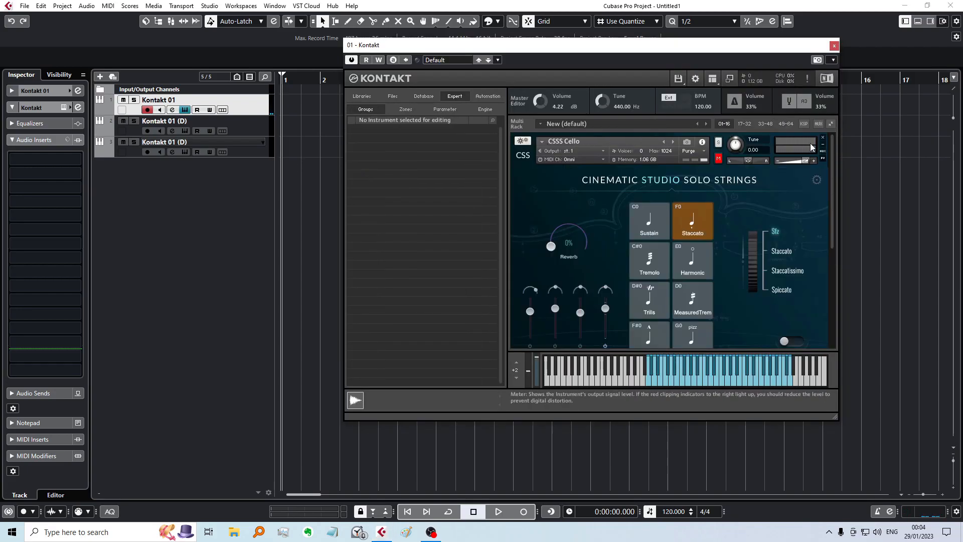
pyautogui.click(822, 158)
pyautogui.click(823, 172)
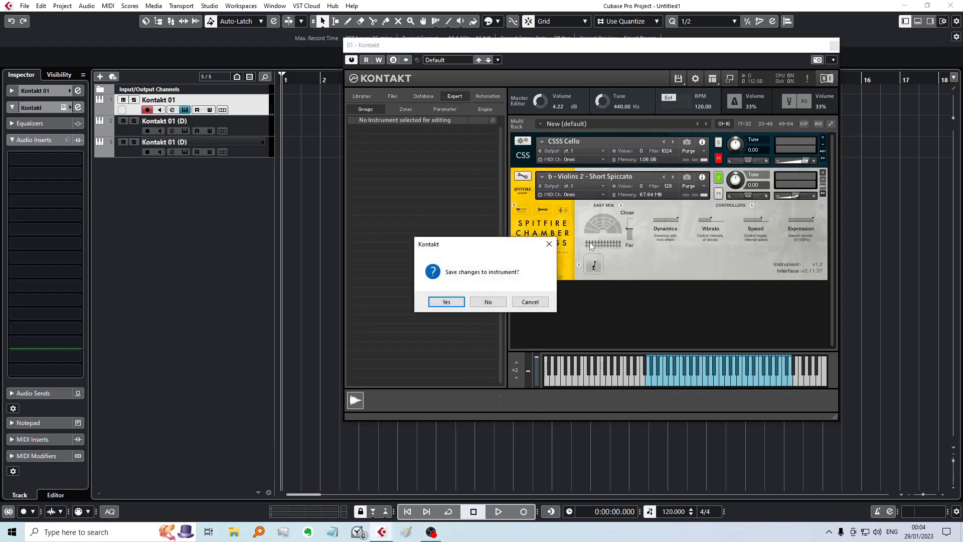
pyautogui.click(486, 303)
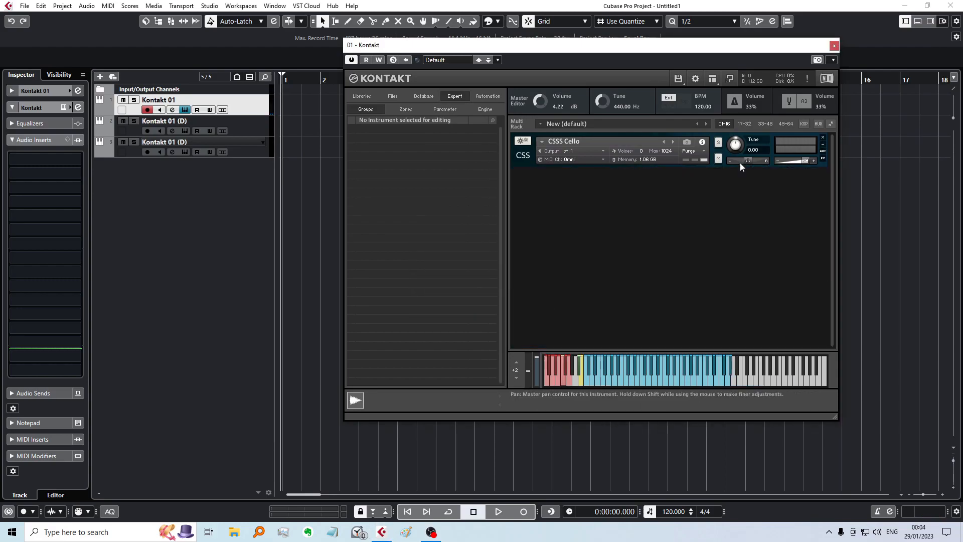
# Step: Close the Kontakt window and audition the third, first and second Kontakt tracks in turn
pyautogui.click(259, 146)
pyautogui.click(184, 109)
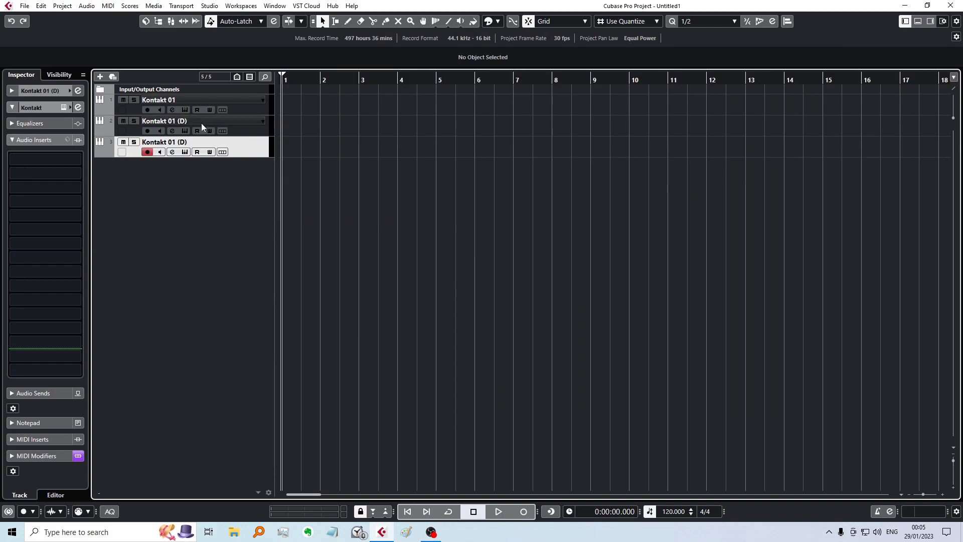
pyautogui.moveTo(282, 82); pyautogui.dragTo(282, 80)
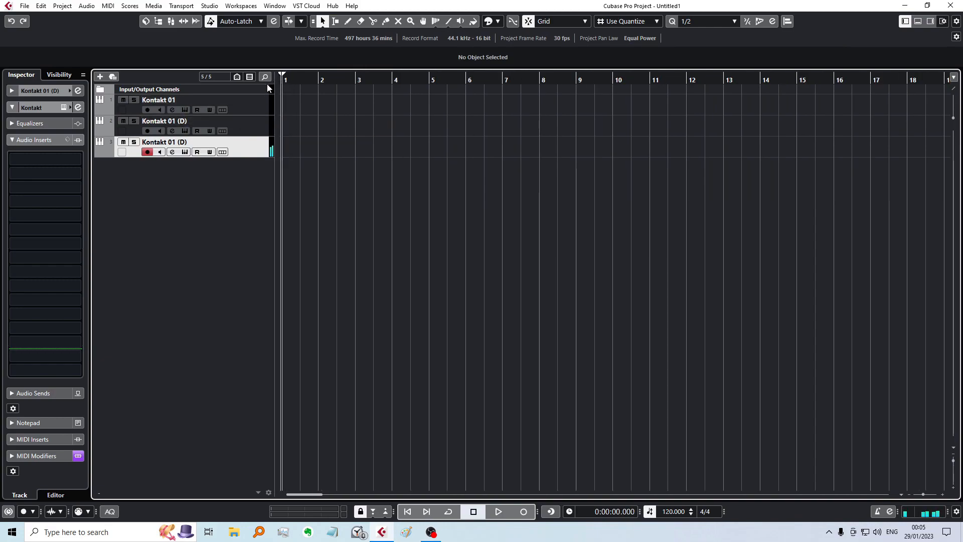
pyautogui.click(250, 111)
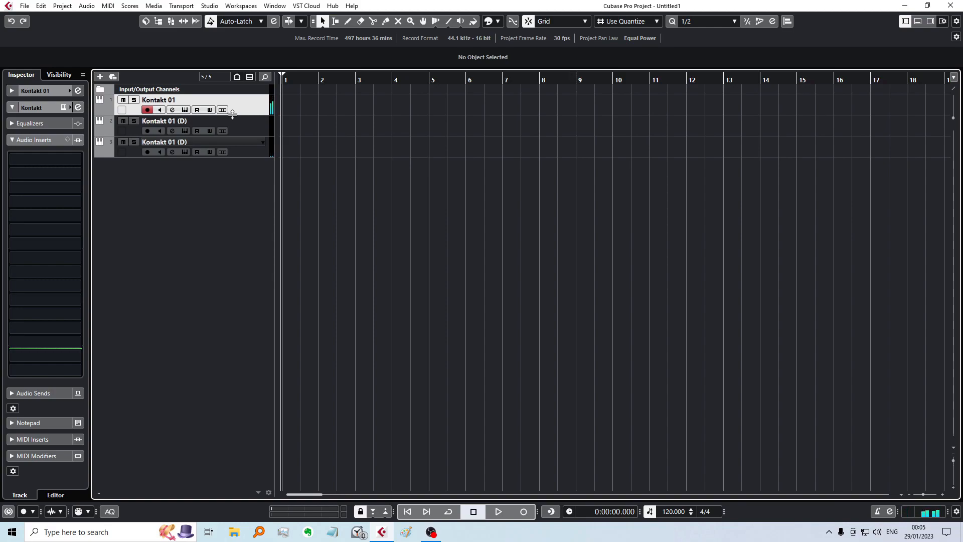
pyautogui.click(181, 121)
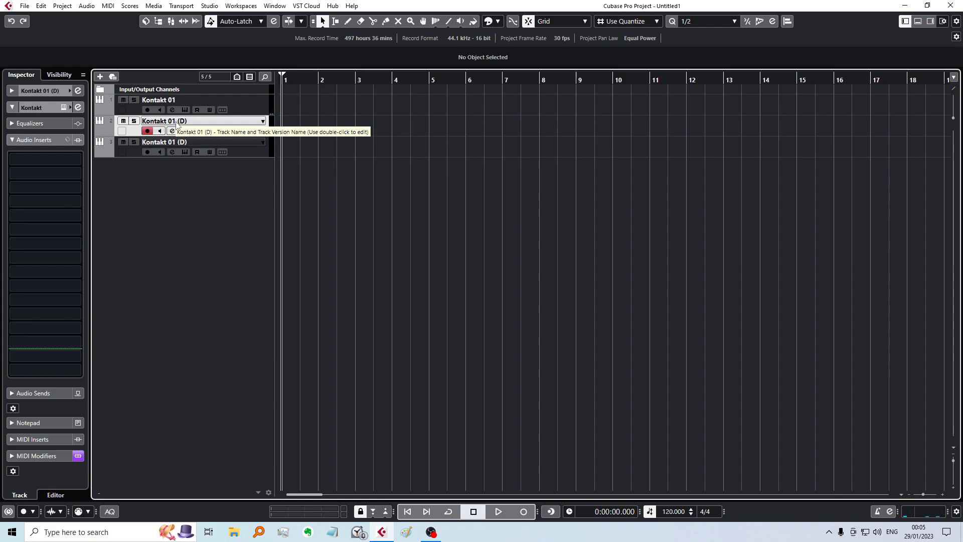
# Step: Check the CSSS Cello's tuning, microphone and con sordino settings on the second track, comparing its sound with Kontakt 01
pyautogui.click(185, 130)
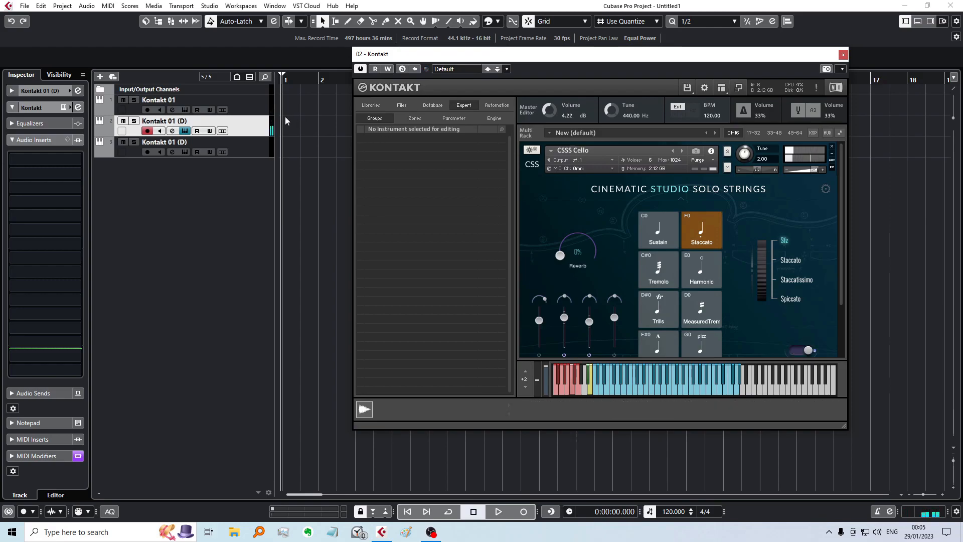
pyautogui.click(269, 111)
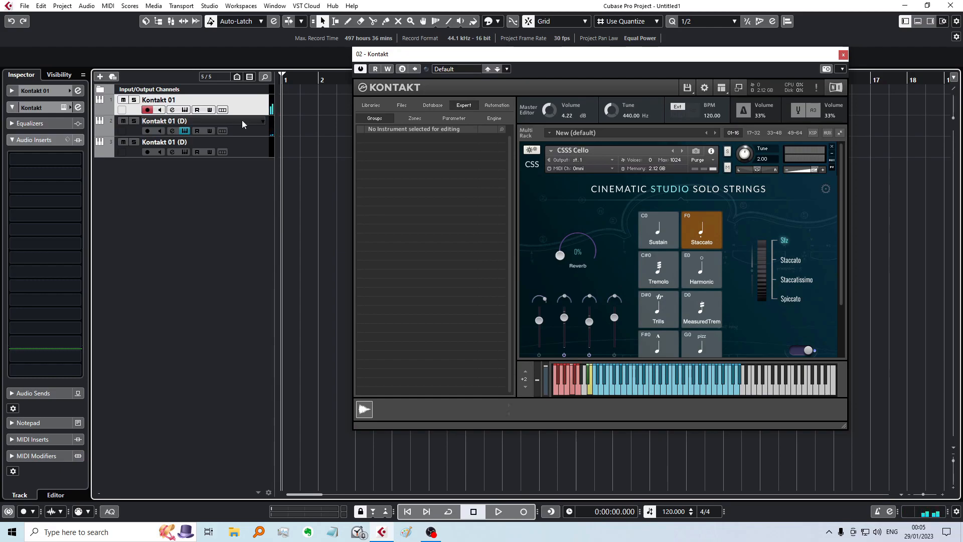
pyautogui.scroll(-2, 738, 317)
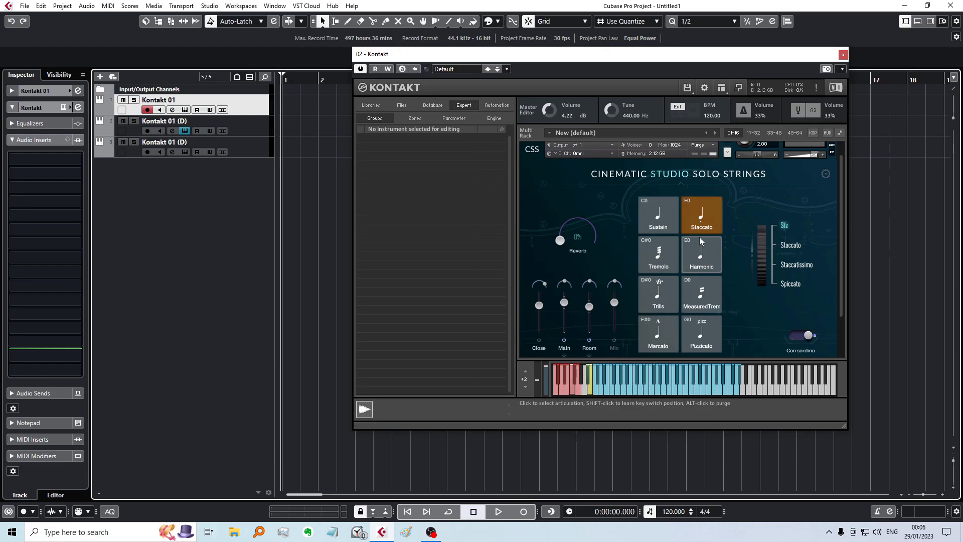
pyautogui.click(184, 137)
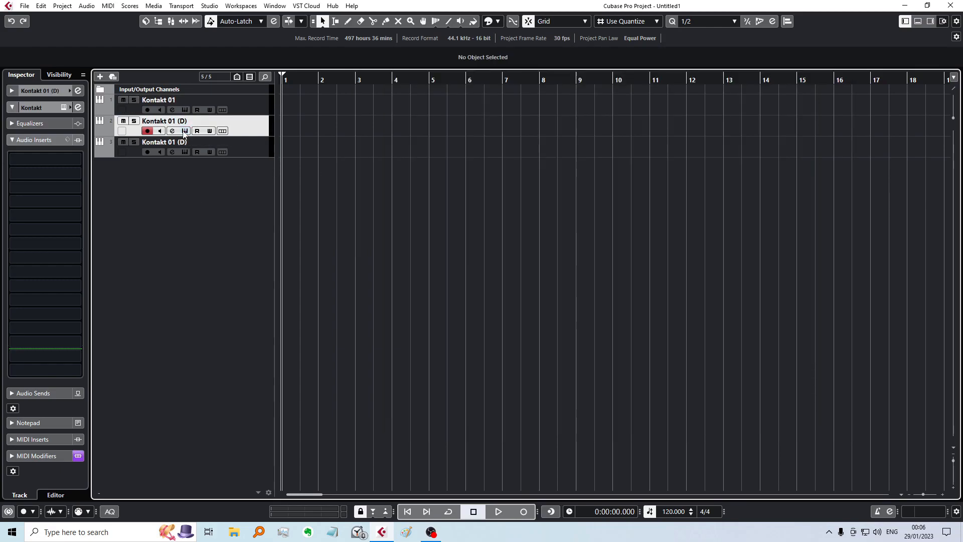
# Step: Audition the third Kontakt track and check the CSSS Cello's tuning and microphone settings
pyautogui.click(183, 146)
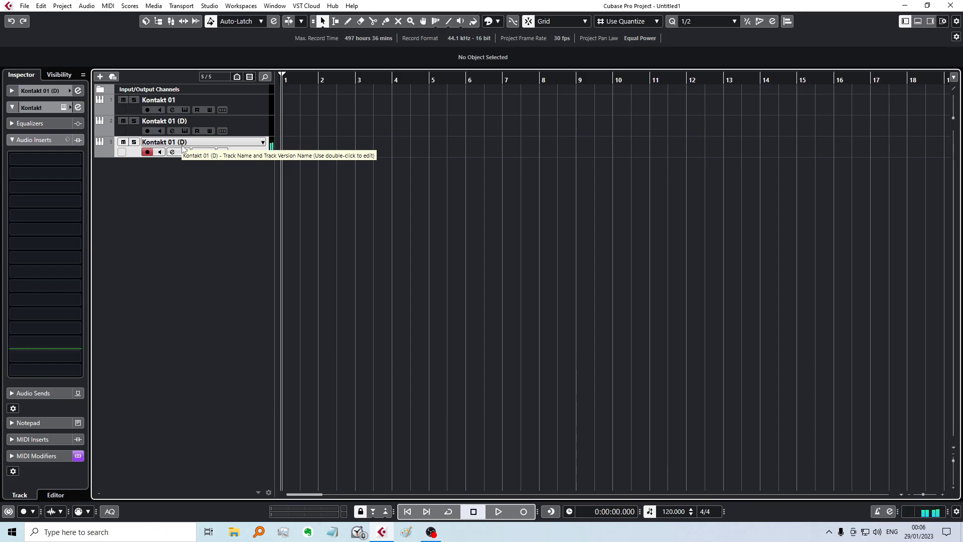
pyautogui.click(185, 151)
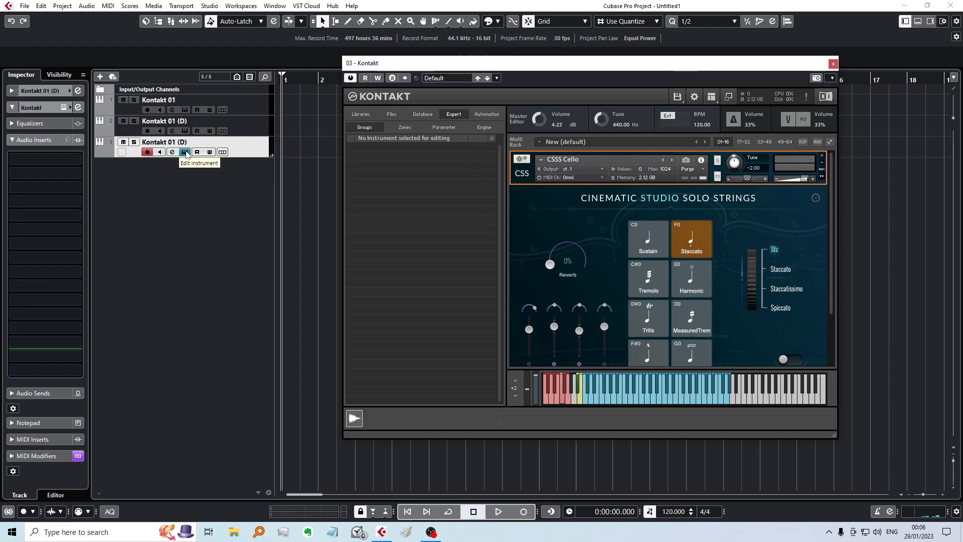
pyautogui.click(185, 152)
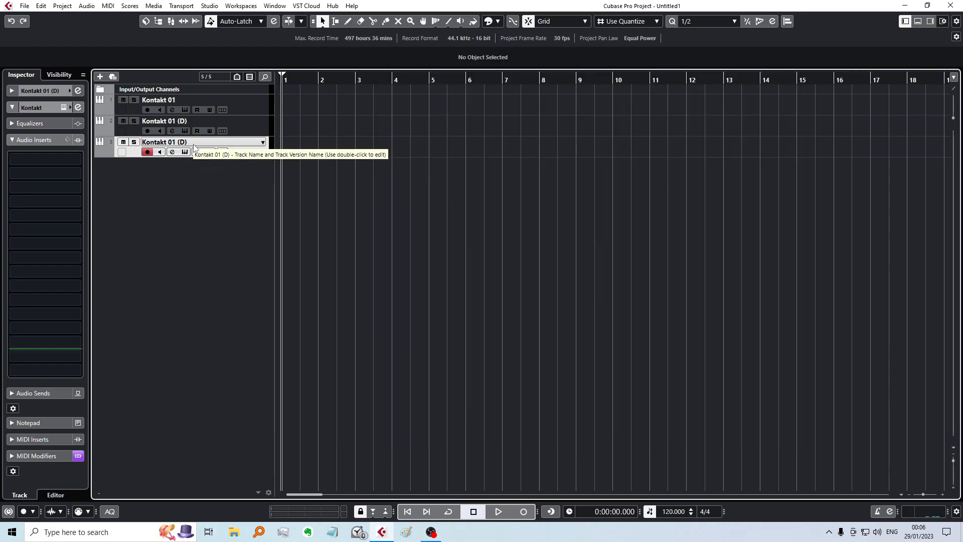